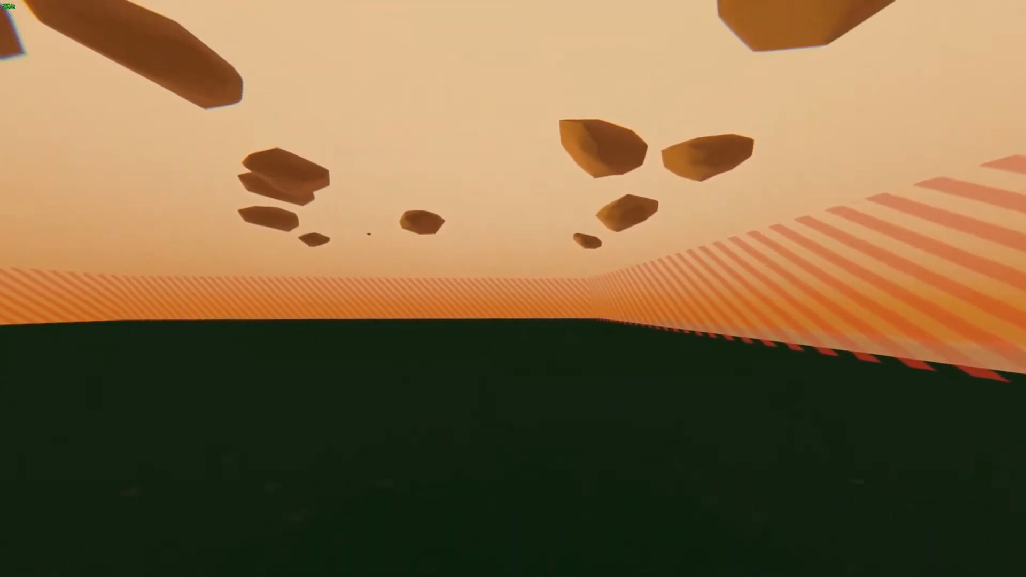
# - Examine the dark terrain, the wireframe box volumes, the cyan rings and the surrounding map border
pyautogui.press('w')
pyautogui.press('w')
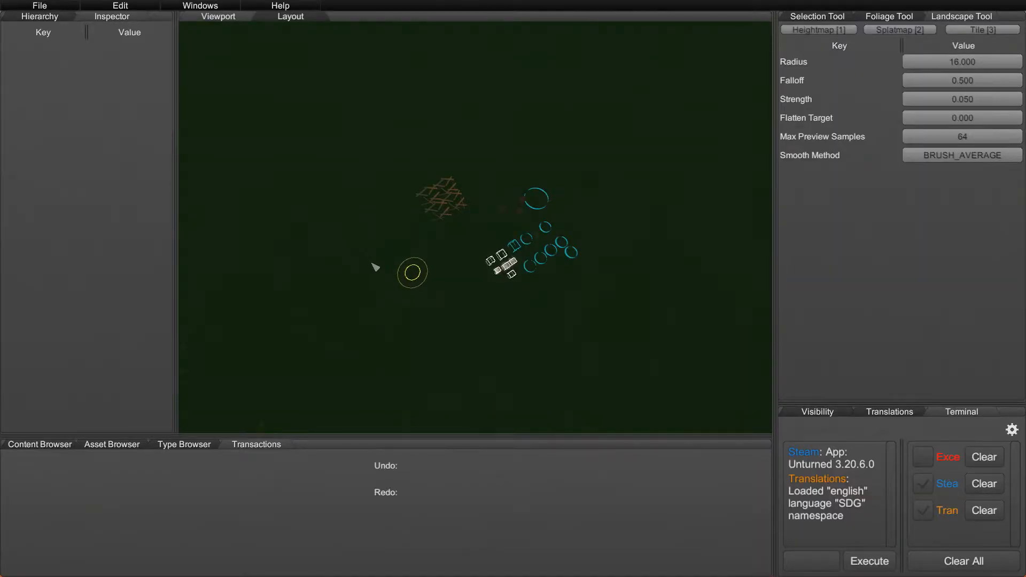
pyautogui.press('w')
pyautogui.press('w')
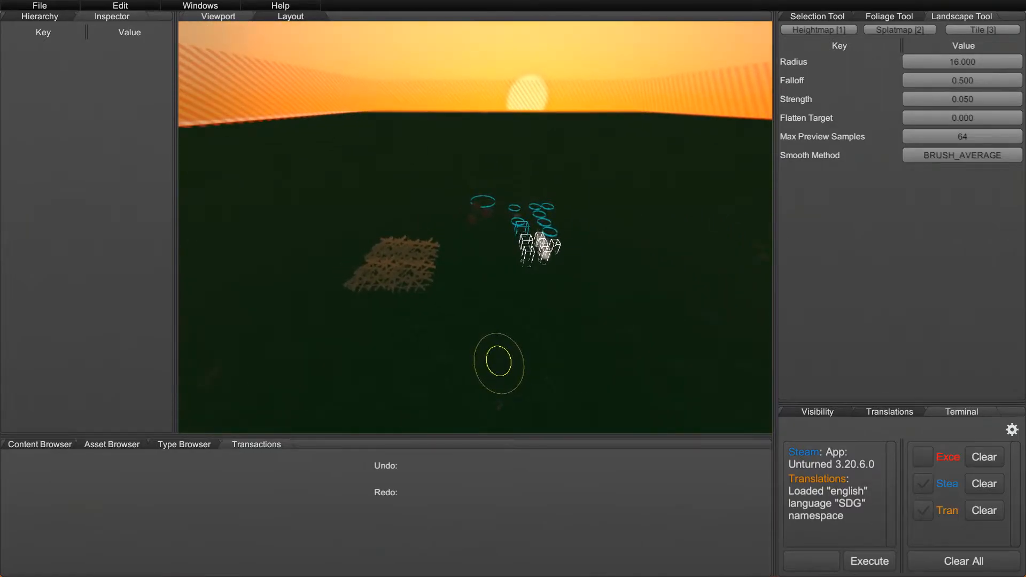
pyautogui.press('w')
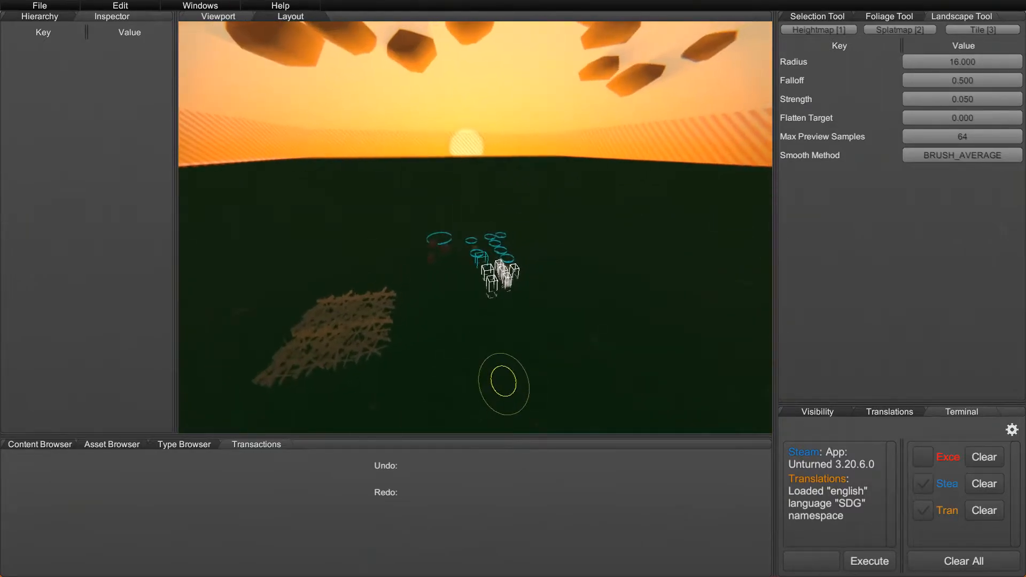
pyautogui.press('w')
pyautogui.press('d')
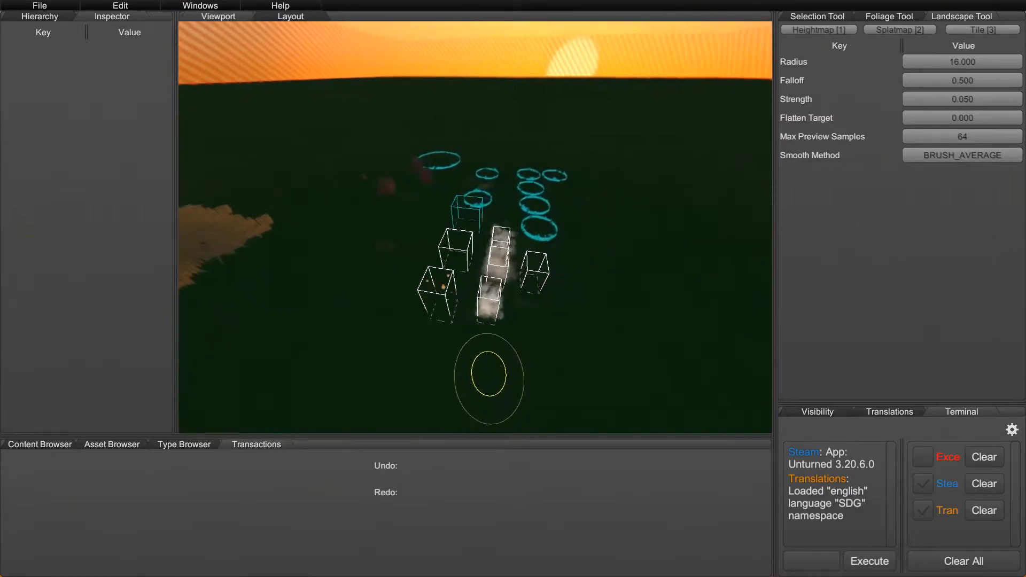
pyautogui.press('w')
pyautogui.press('d')
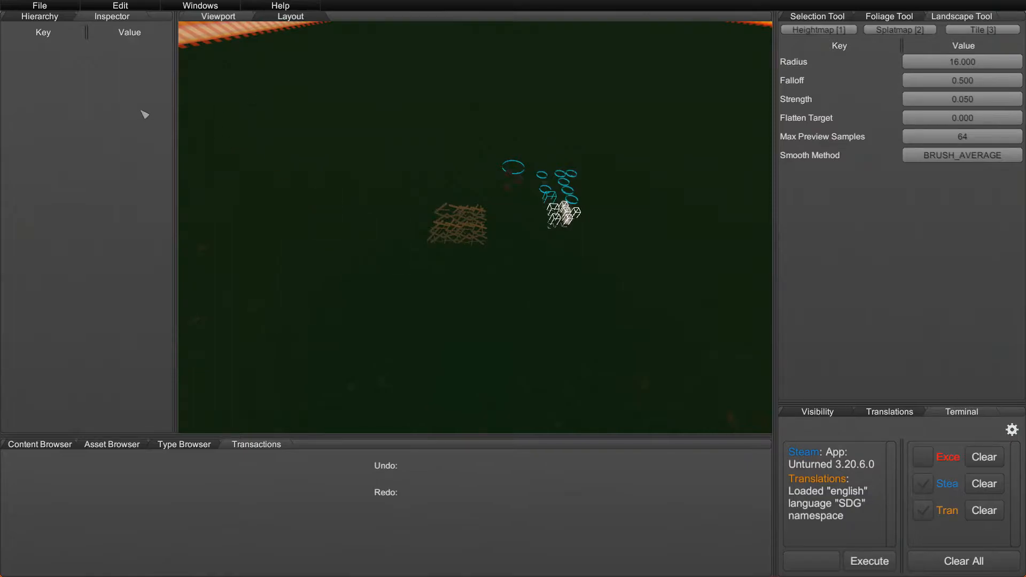
# - List the level's objects in the hierarchy and examine the corresponding ambiance and effect volumes on the map
pyautogui.click(56, 19)
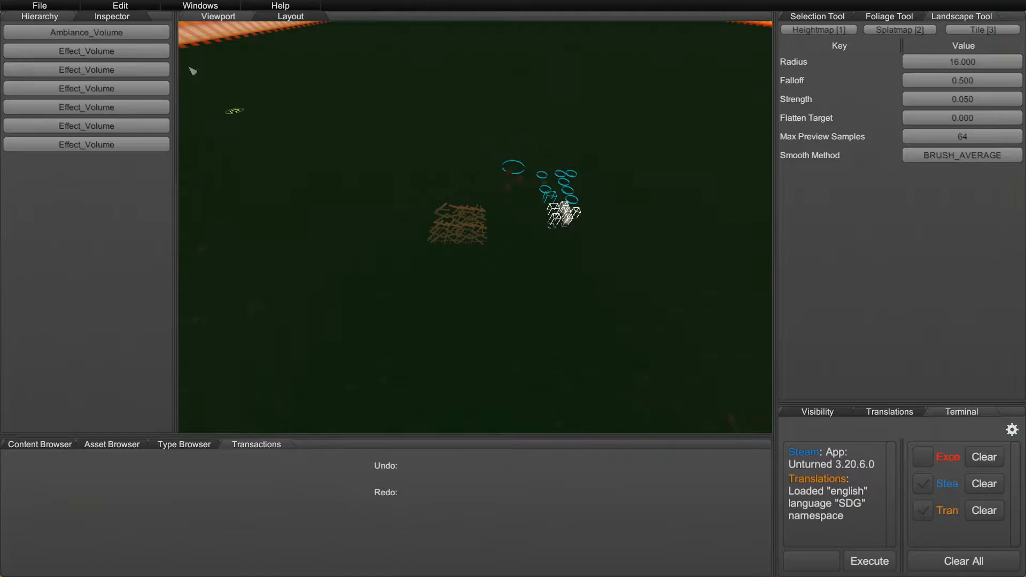
pyautogui.rightClick(495, 348)
pyautogui.press('w')
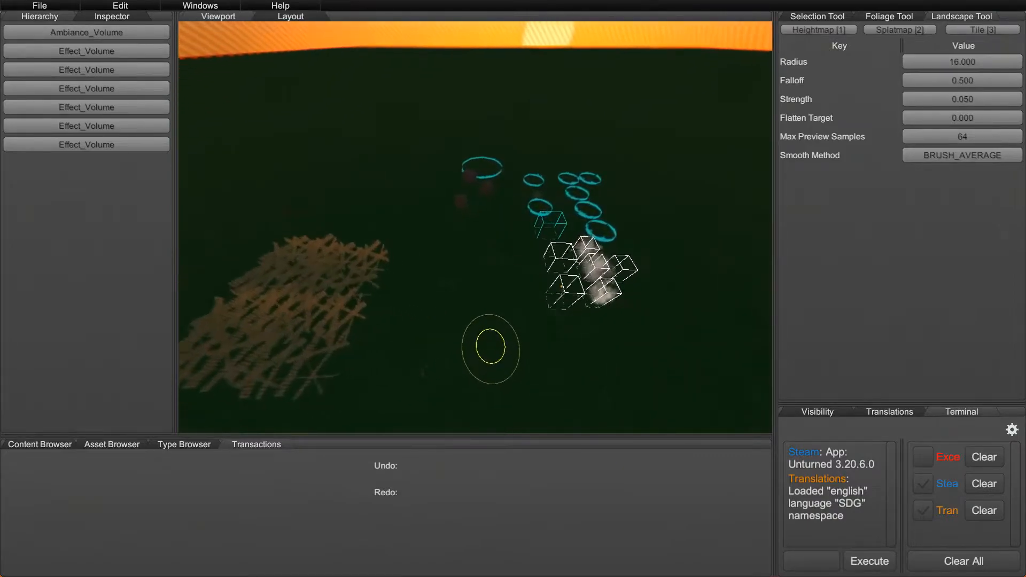
pyautogui.press('d')
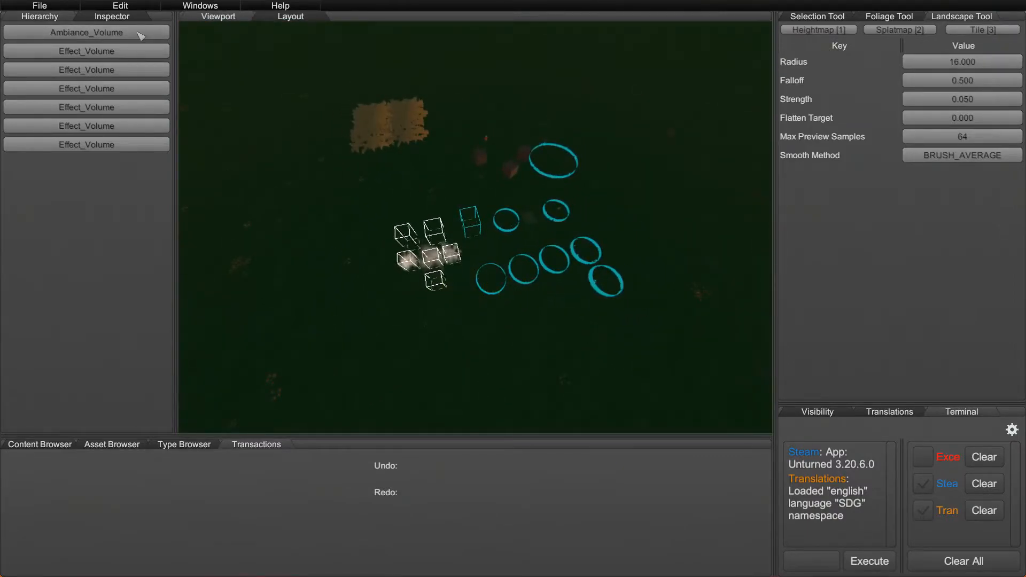
pyautogui.rightClick(491, 304)
pyautogui.press('s')
pyautogui.press('a')
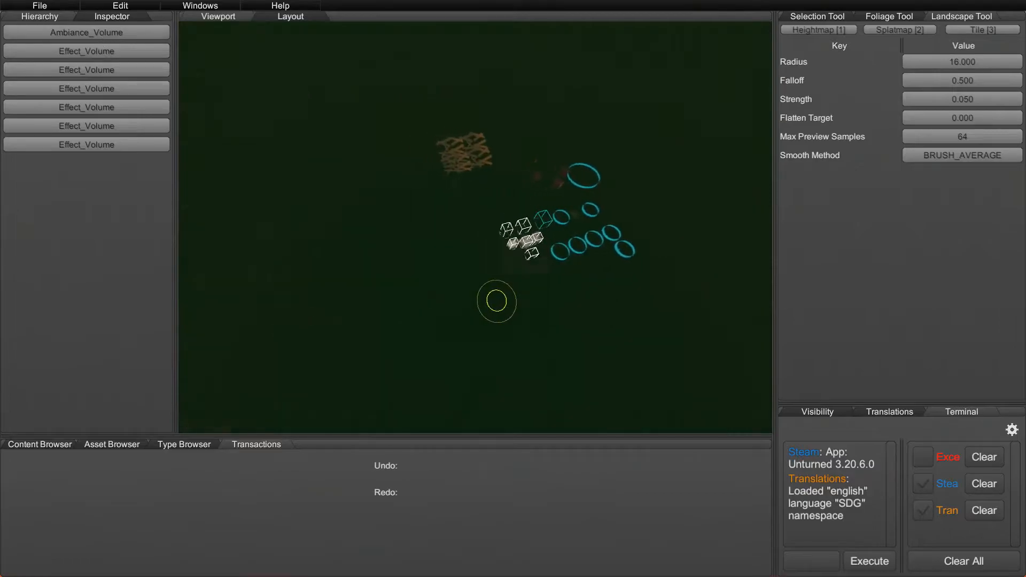
# - Browse the Core object types and spawn a Landscape object into the level
pyautogui.click(39, 444)
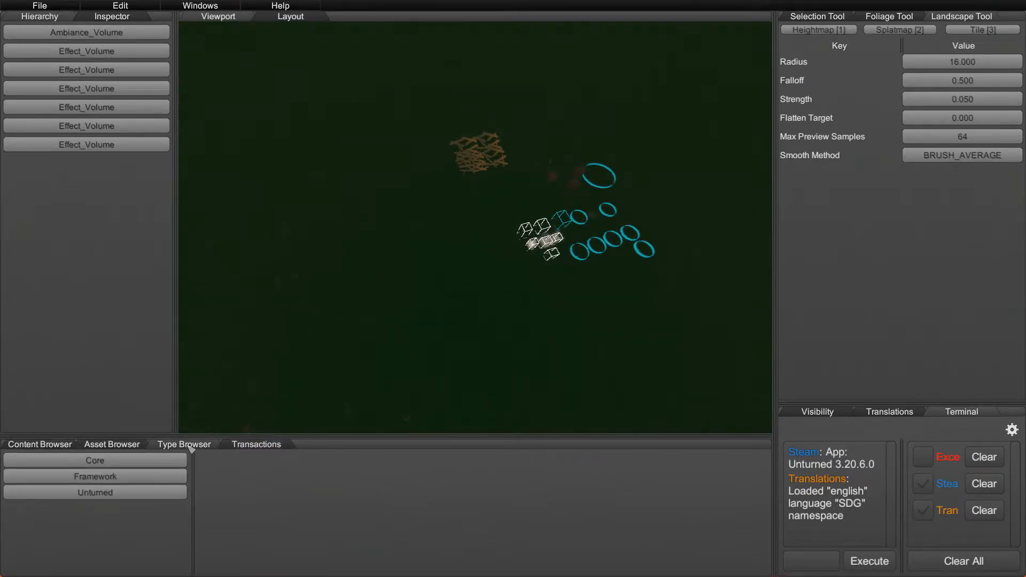
pyautogui.click(137, 463)
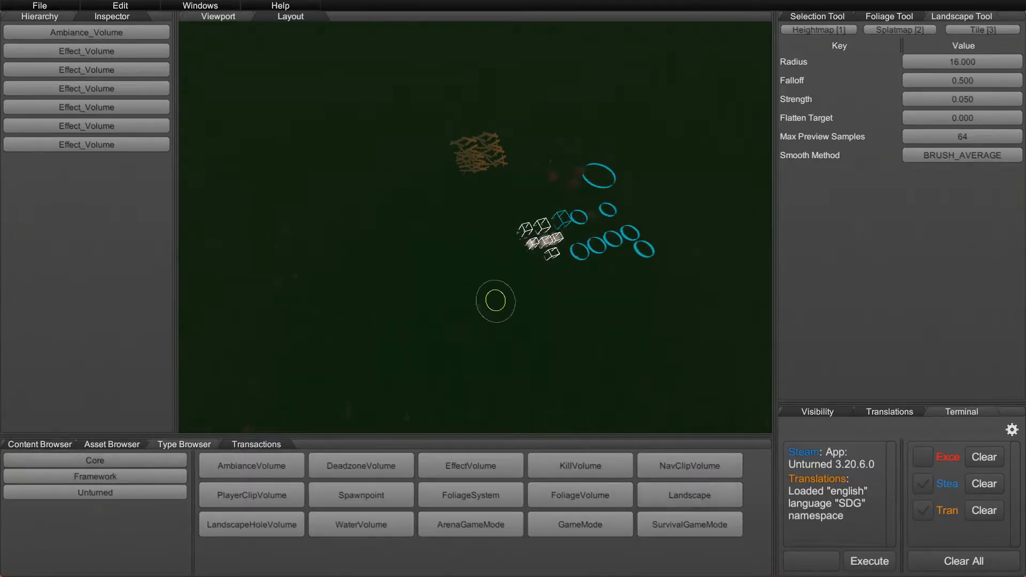
pyautogui.press('s')
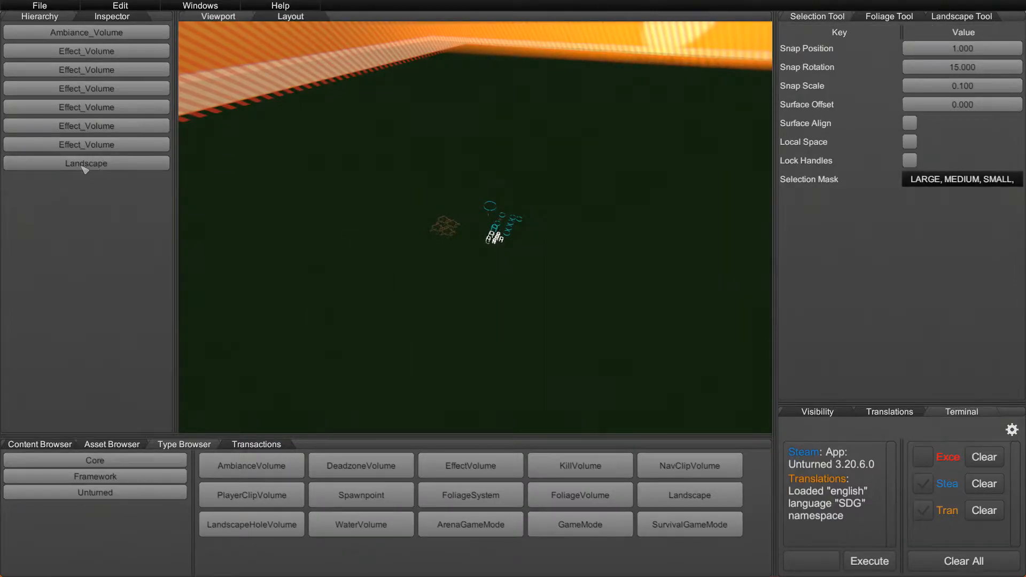
# - Spawn three more Landscape objects into the level
pyautogui.press('s')
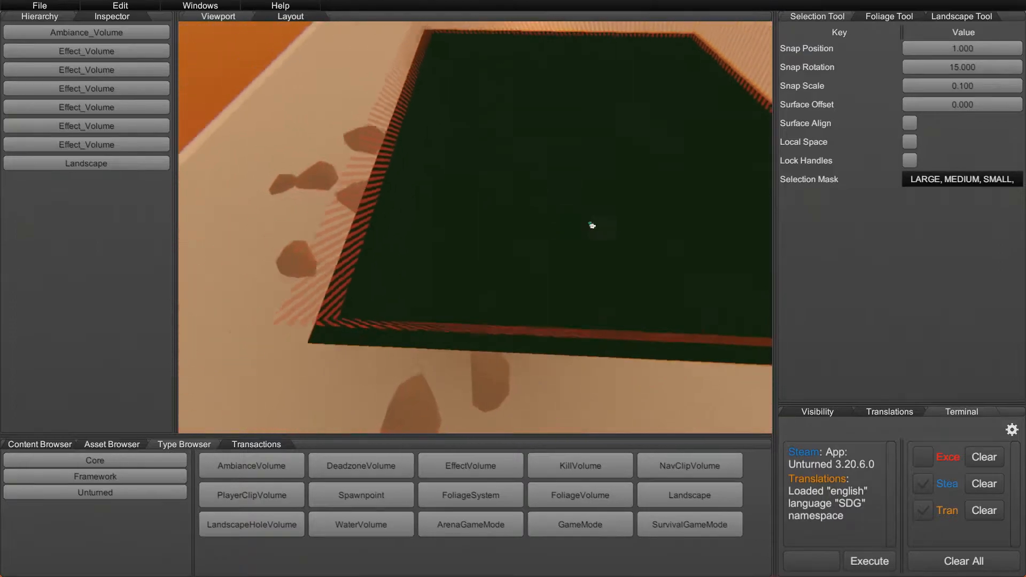
pyautogui.press('w')
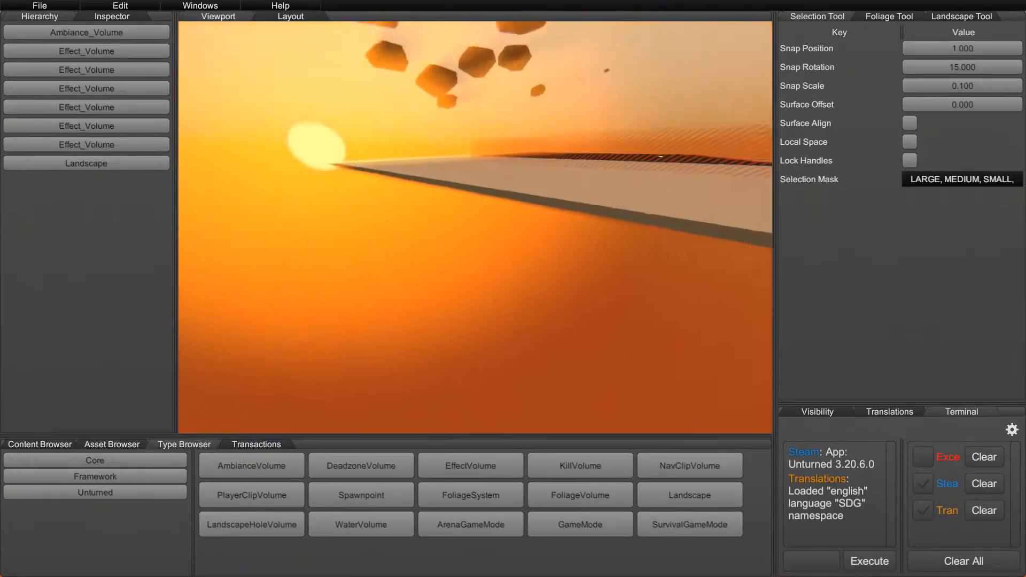
pyautogui.press('w')
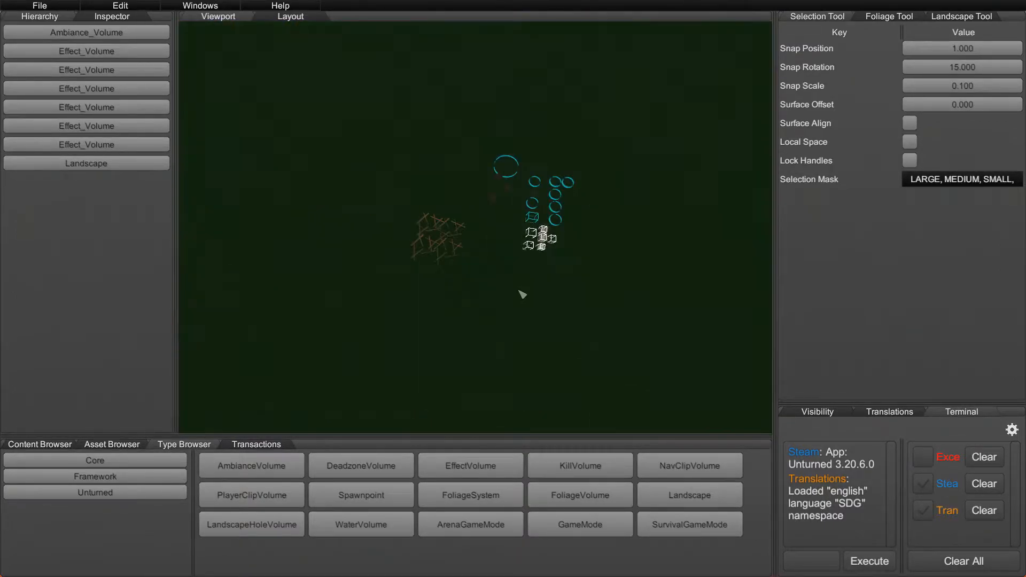
pyautogui.click(688, 503)
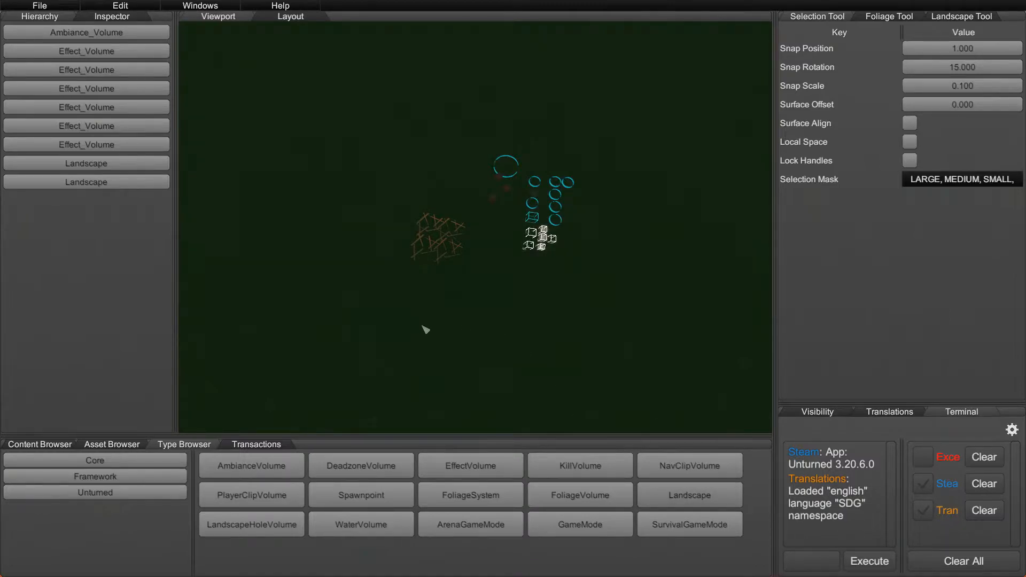
pyautogui.click(697, 495)
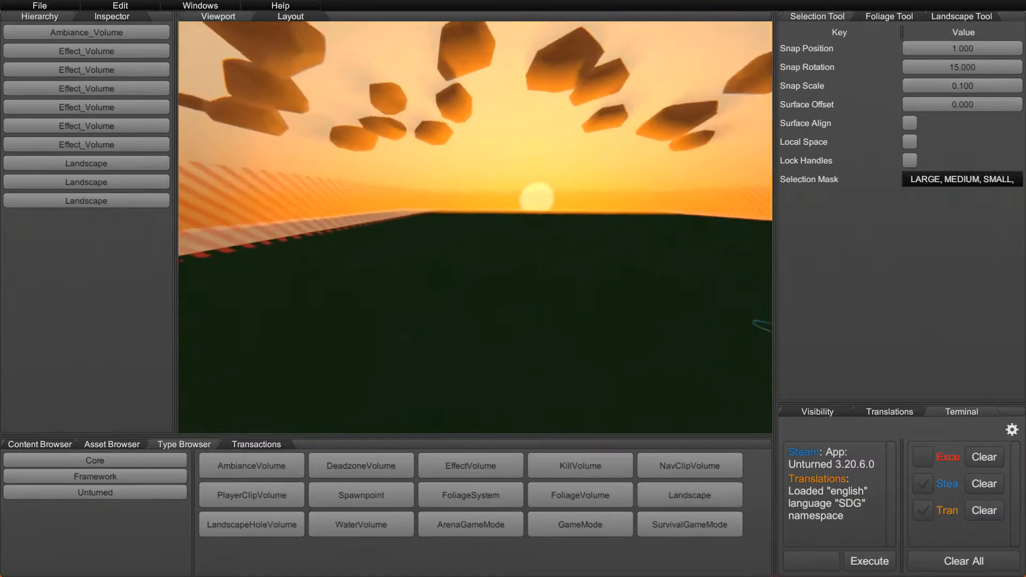
pyautogui.press('w')
pyautogui.press('w')
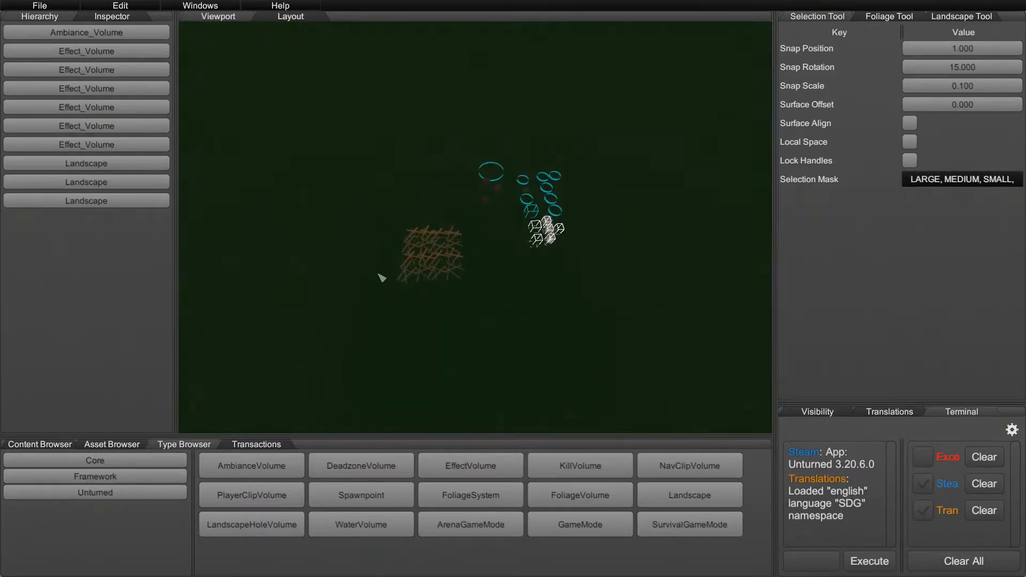
pyautogui.click(706, 498)
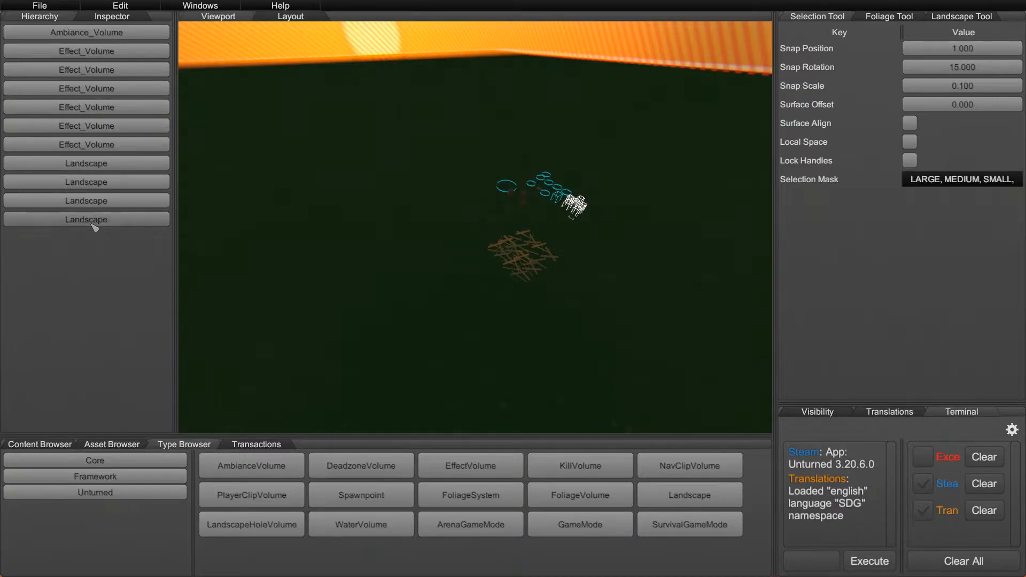
# - Undo all four Landscape spawns through the transaction history and redo all of them
pyautogui.click(256, 445)
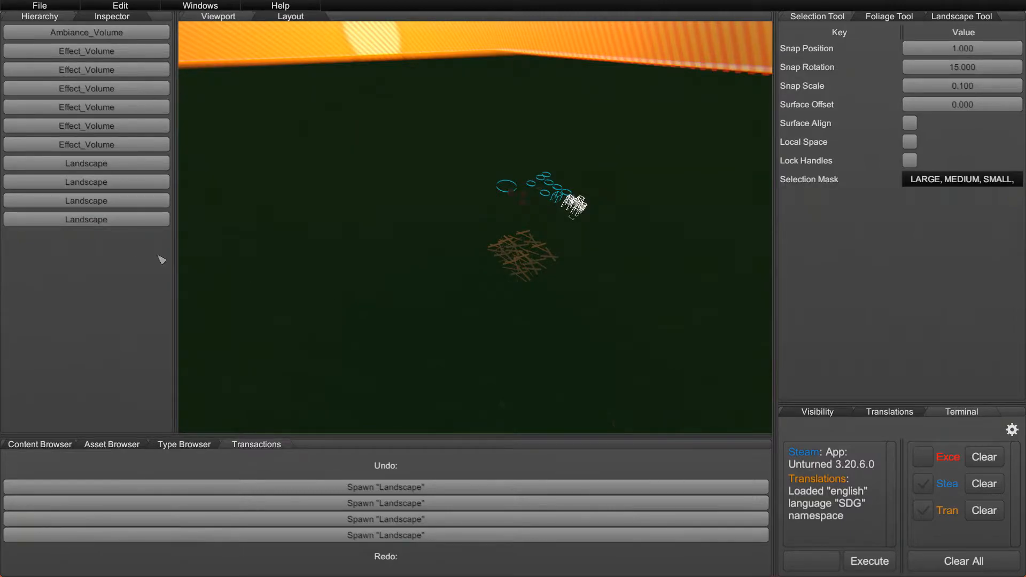
pyautogui.click(385, 485)
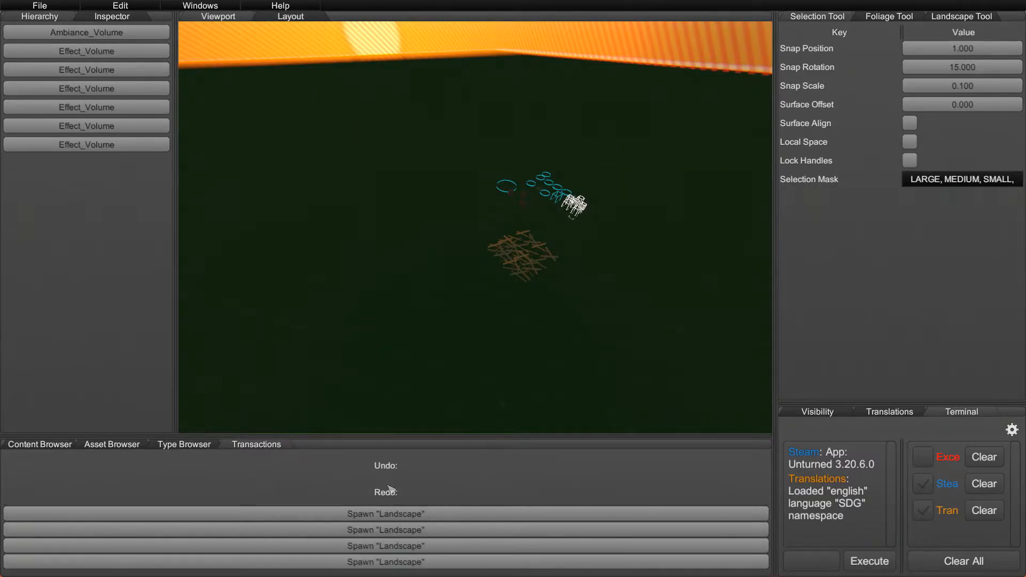
pyautogui.click(413, 564)
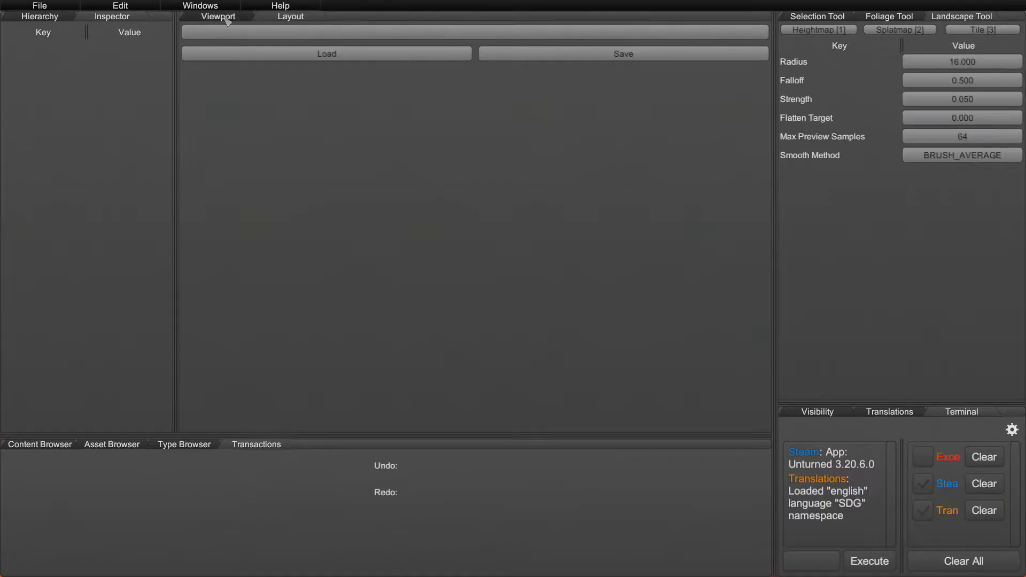
# - Show the map viewport together with the level's object hierarchy, and list the Core object types
pyautogui.click(224, 18)
pyautogui.click(41, 15)
pyautogui.click(197, 444)
pyautogui.click(255, 445)
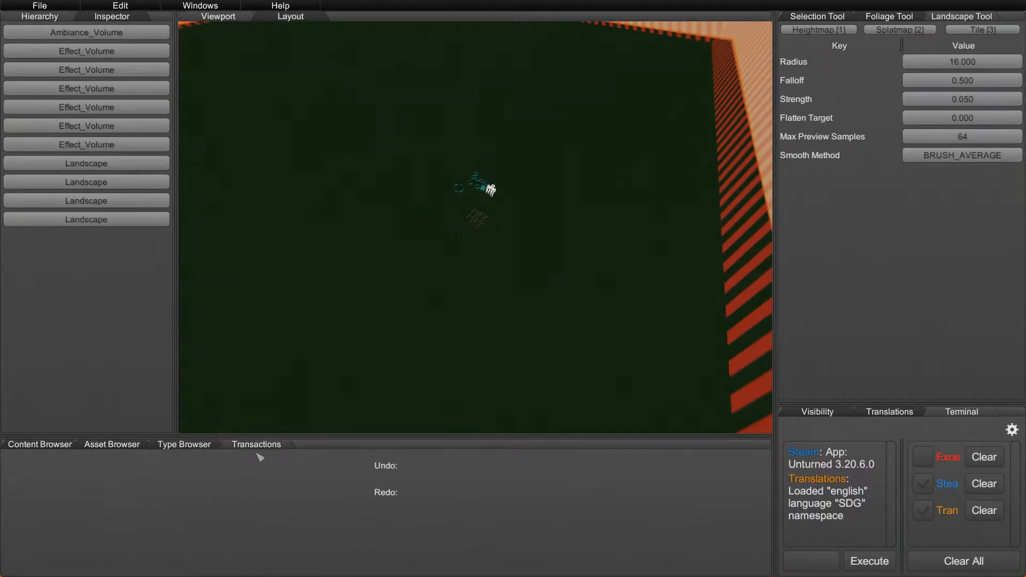
pyautogui.click(195, 448)
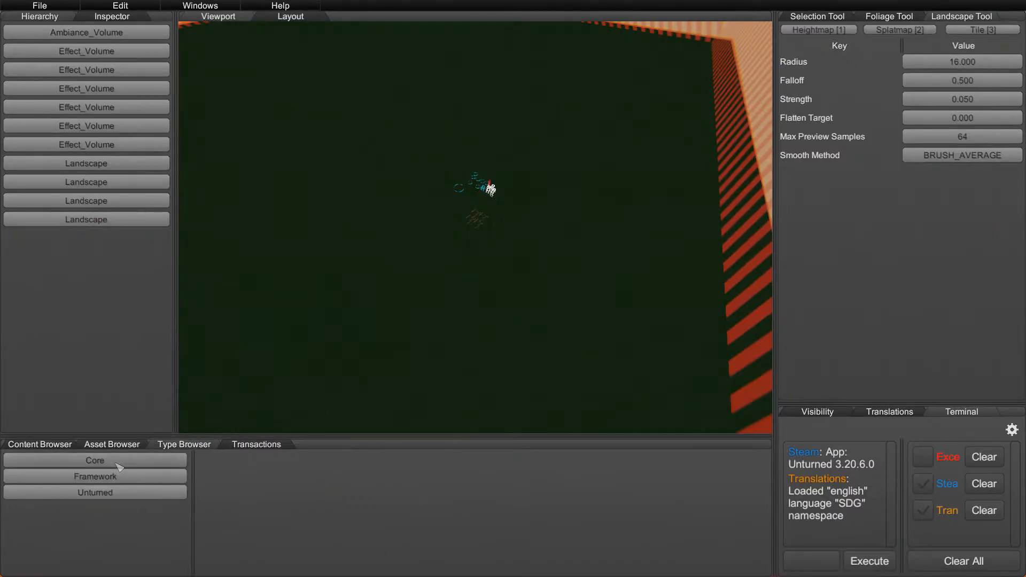
pyautogui.click(117, 464)
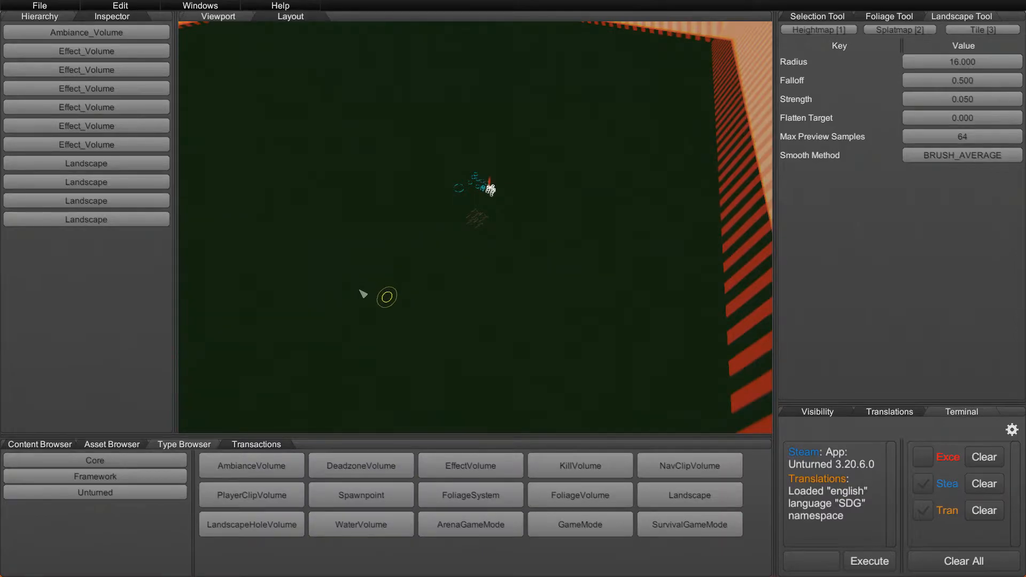
# - Check the transaction history for undo and redo entries, and return to the Core object types
pyautogui.click(270, 446)
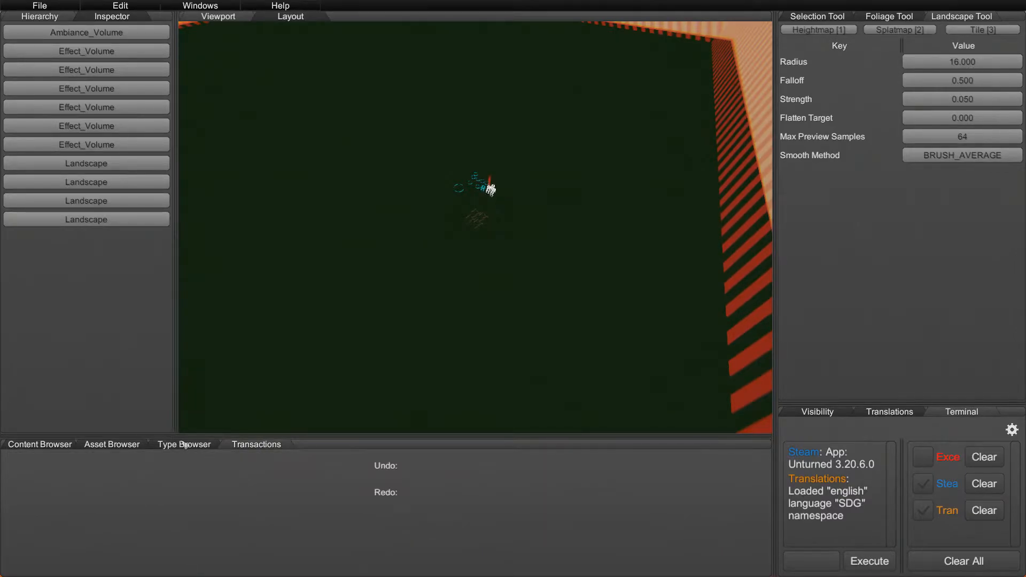
pyautogui.click(183, 444)
pyautogui.click(255, 447)
pyautogui.click(207, 445)
# - Examine the smoking effect volumes, the cyan box and the cyan rings up close and from several angles around the map
pyautogui.press('w')
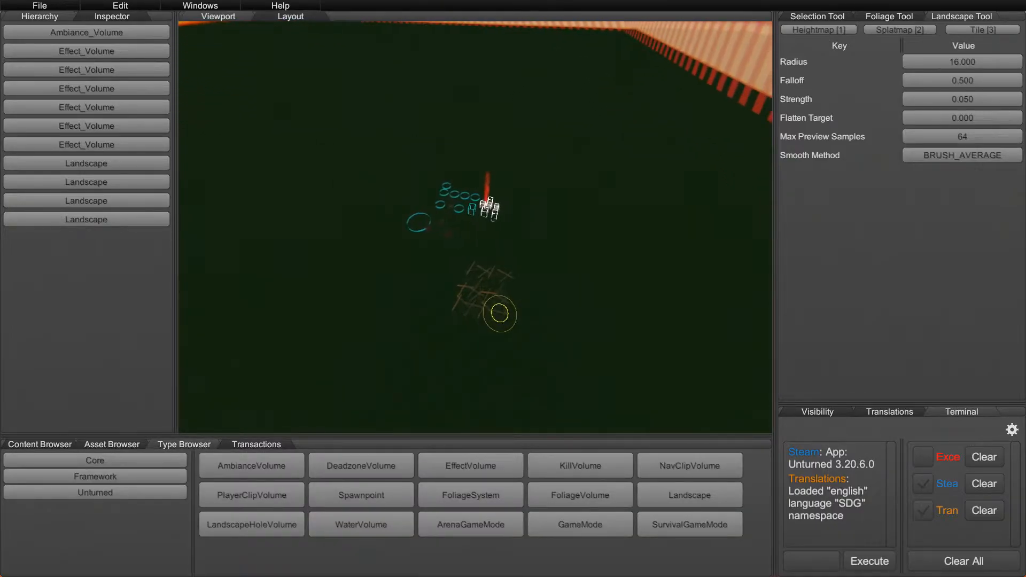
pyautogui.press('w')
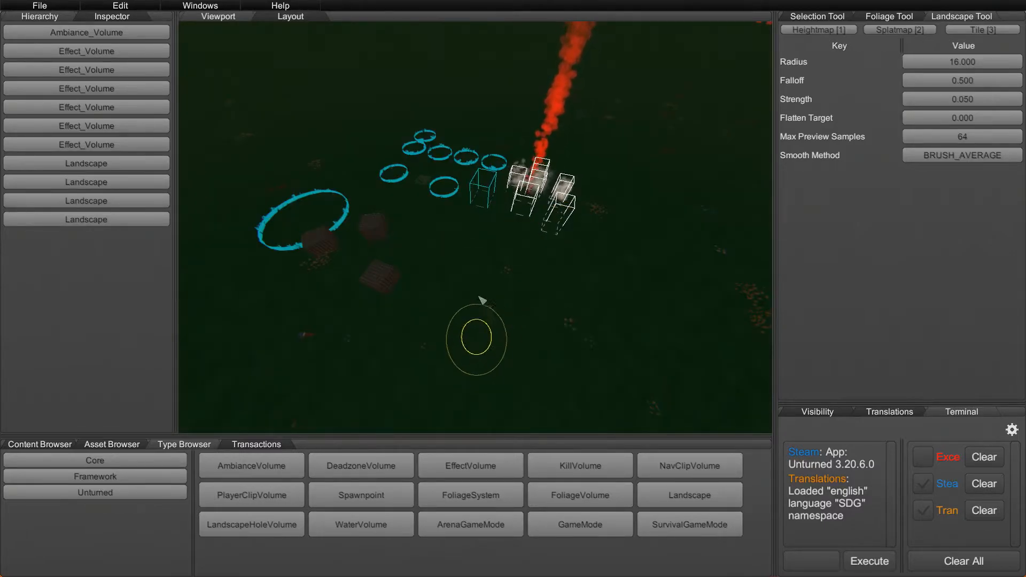
pyautogui.press('s')
pyautogui.press('d')
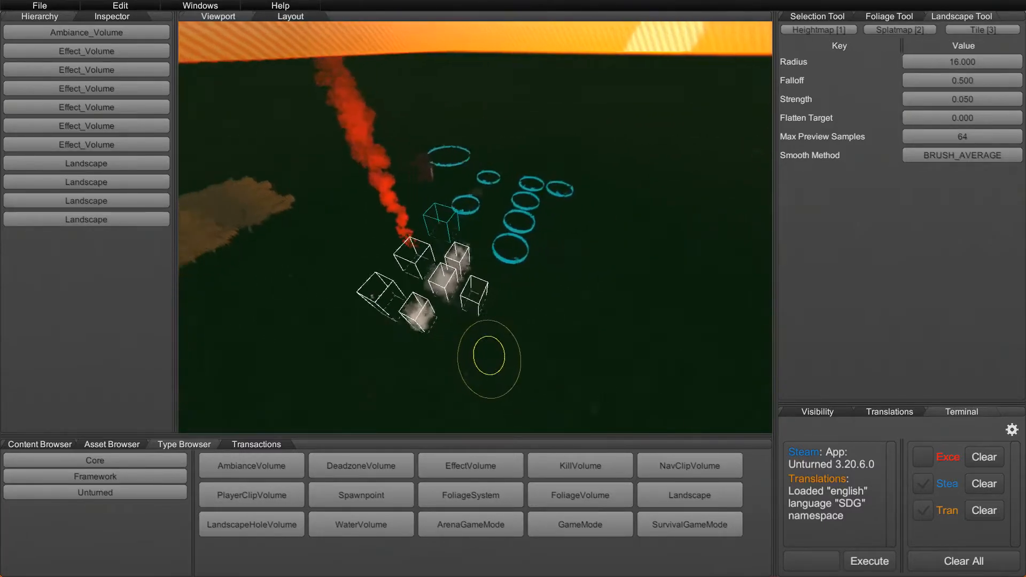
pyautogui.press('d')
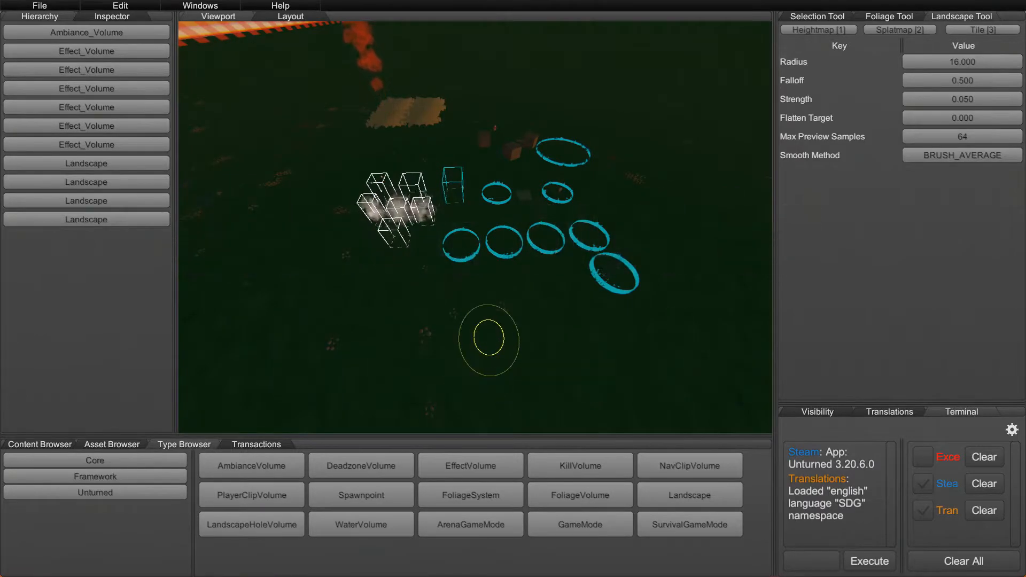
pyautogui.press('a')
pyautogui.press('w')
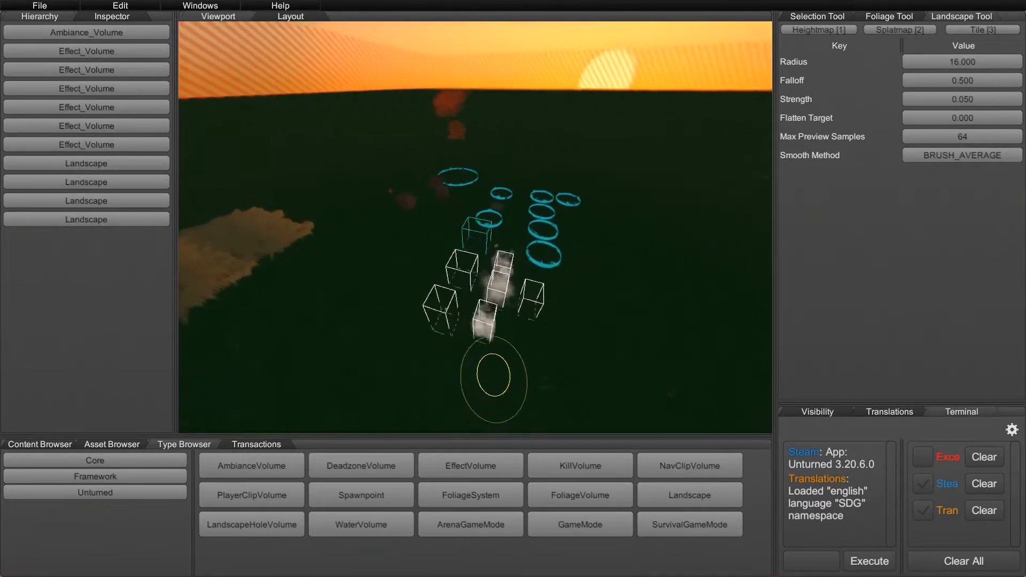
pyautogui.press('d')
pyautogui.press('d')
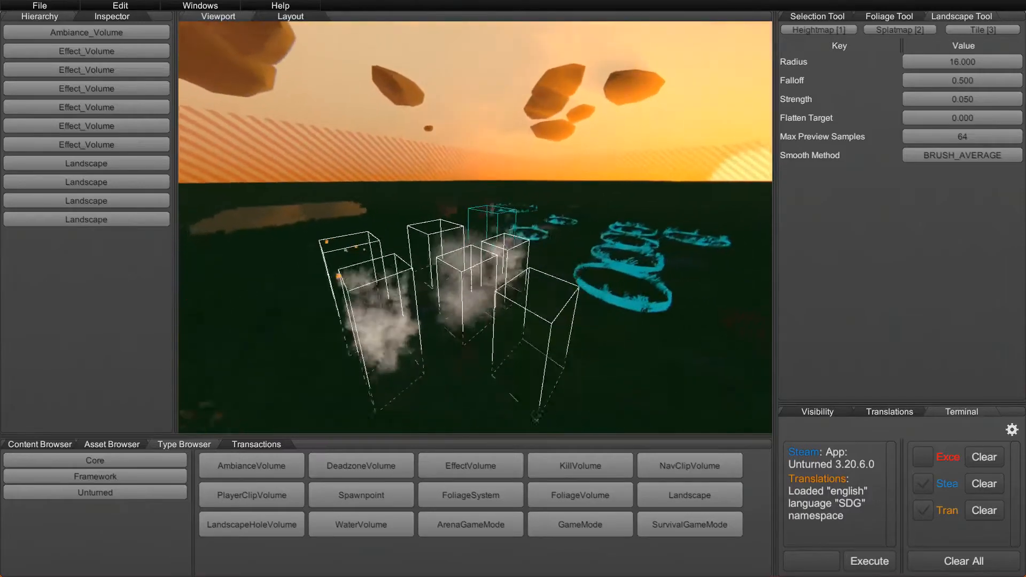
pyautogui.press('s')
pyautogui.press('s')
pyautogui.press('a')
pyautogui.press('d')
pyautogui.press('a')
pyautogui.press('d')
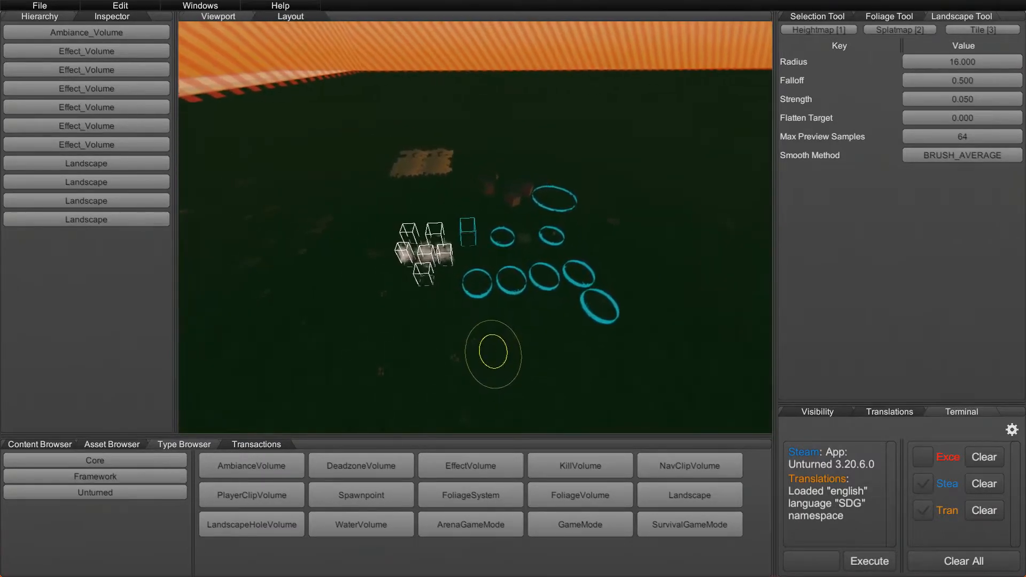
pyautogui.press('d')
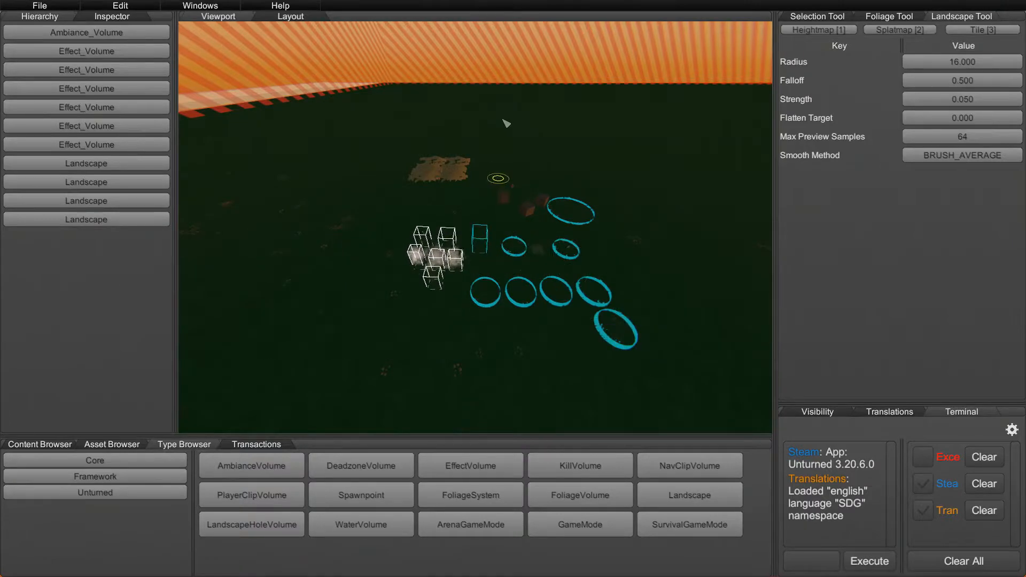
pyautogui.moveTo(498, 125); pyautogui.dragTo(515, 290)
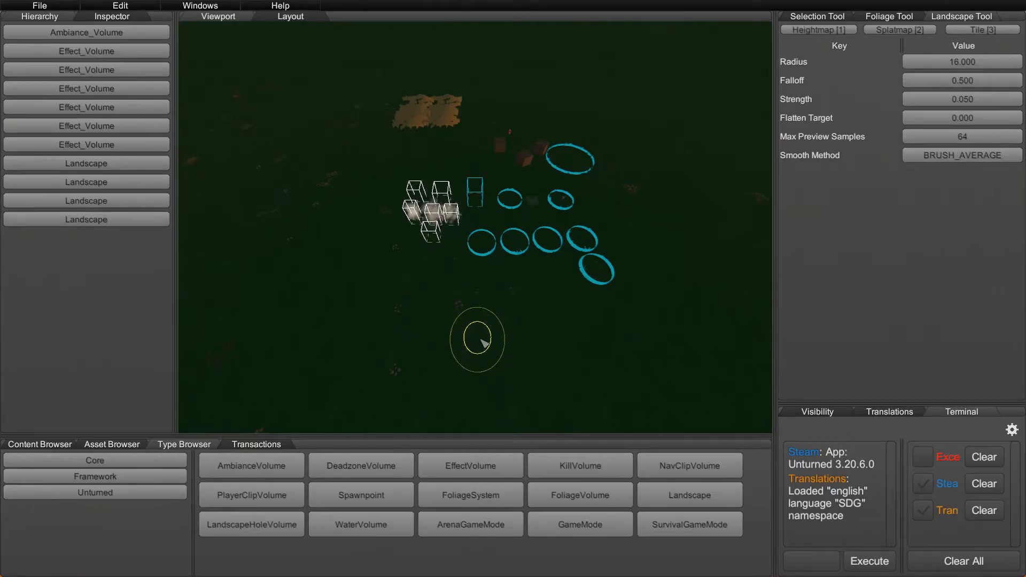
# - Exit the devkit to the main menu and quit Unturned
pyautogui.click(40, 5)
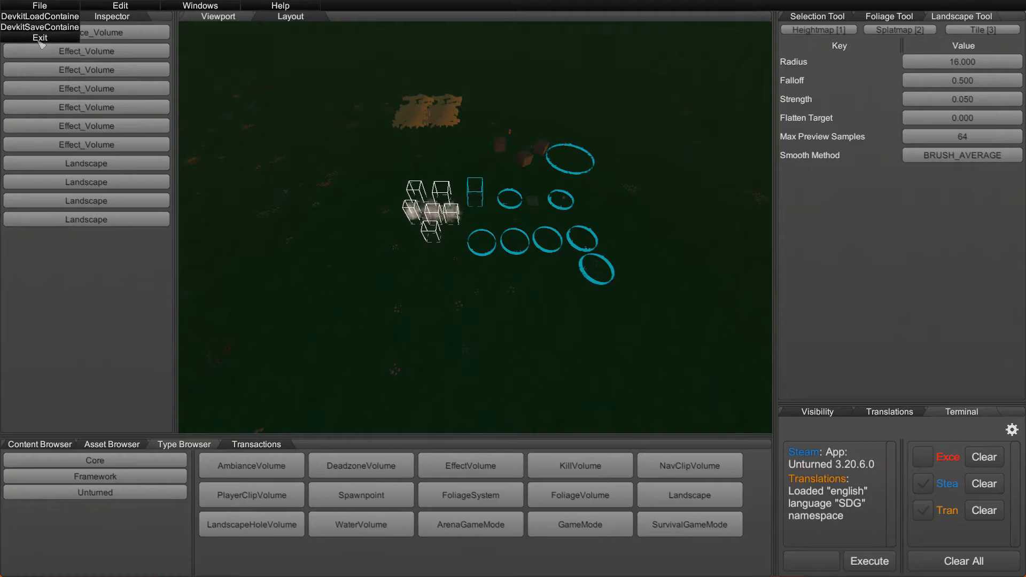
pyautogui.click(39, 40)
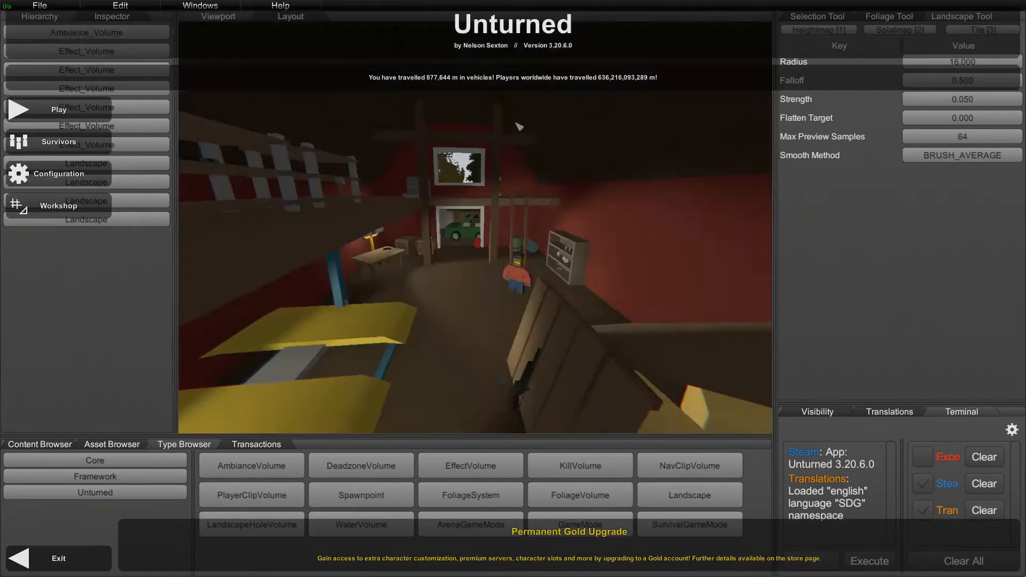
pyautogui.click(90, 556)
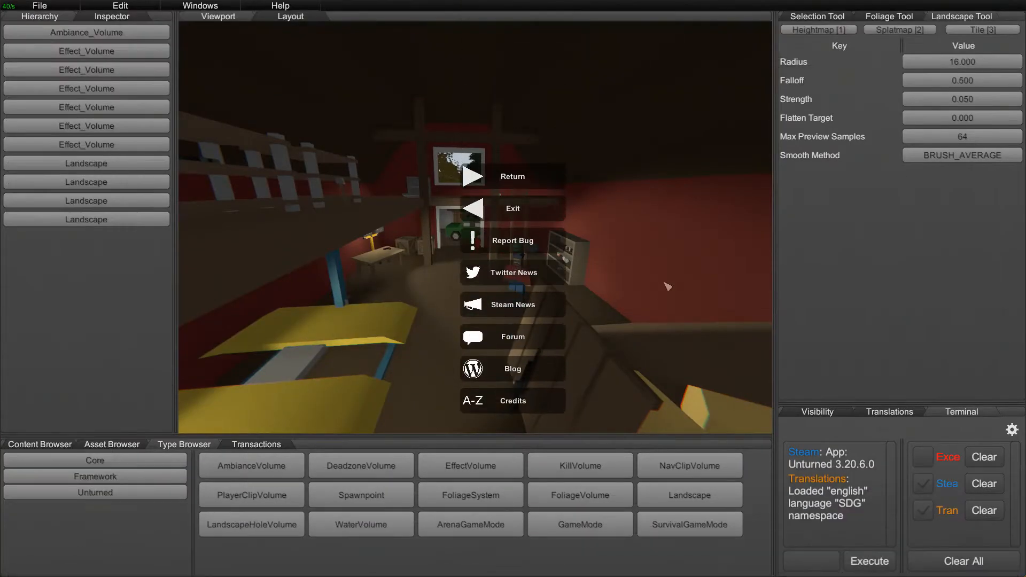
pyautogui.click(512, 222)
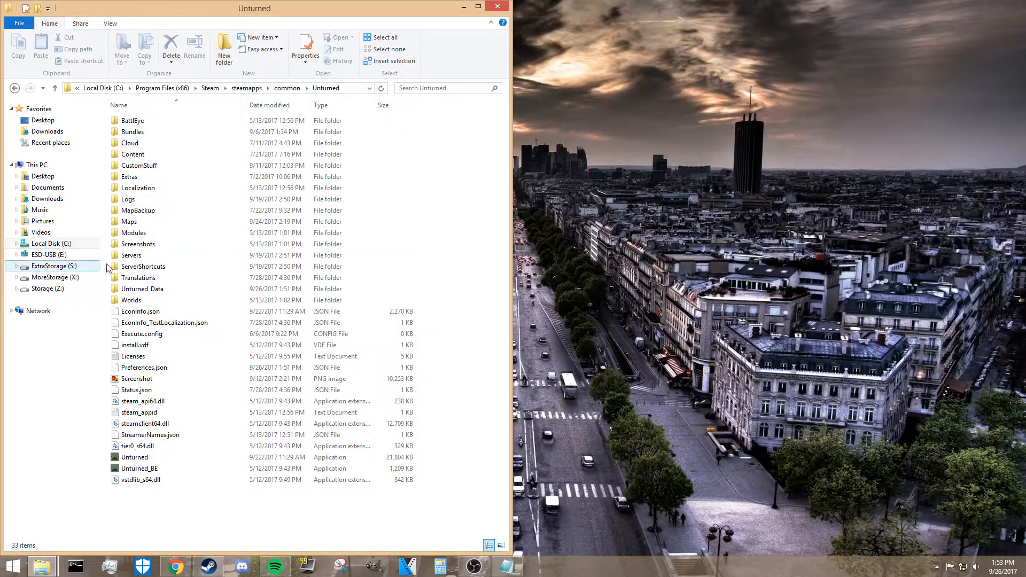
# - In File Explorer, duplicate the Map Editor Tutorials folder inside Unturned's Maps folder
pyautogui.doubleClick(168, 222)
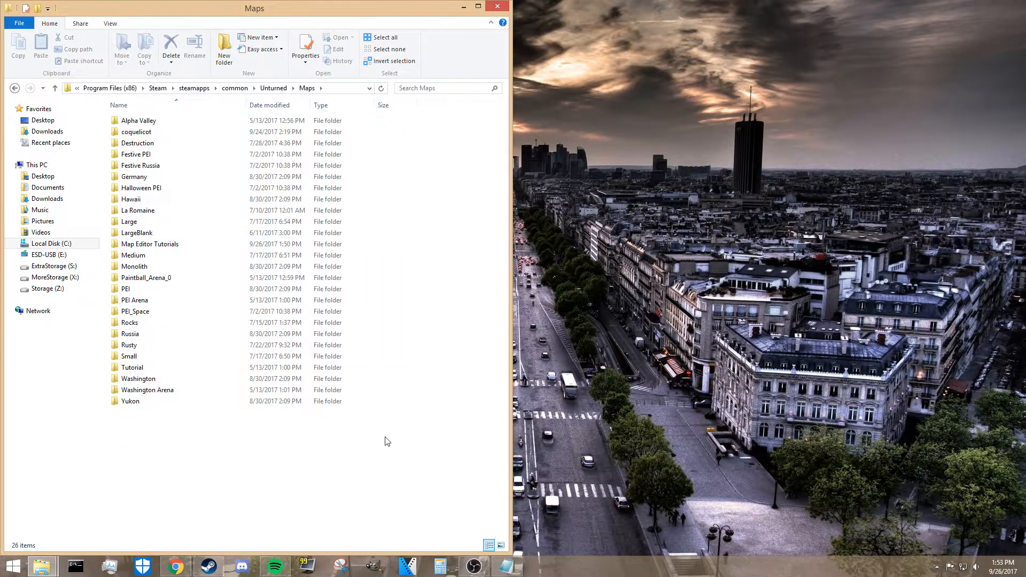
pyautogui.click(168, 246)
pyautogui.doubleClick(168, 245)
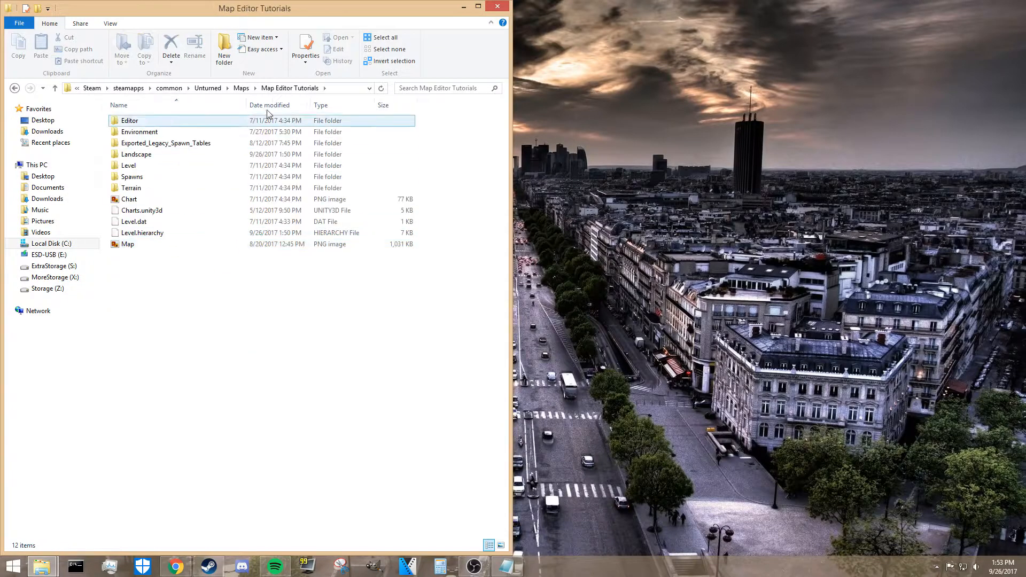
pyautogui.click(55, 88)
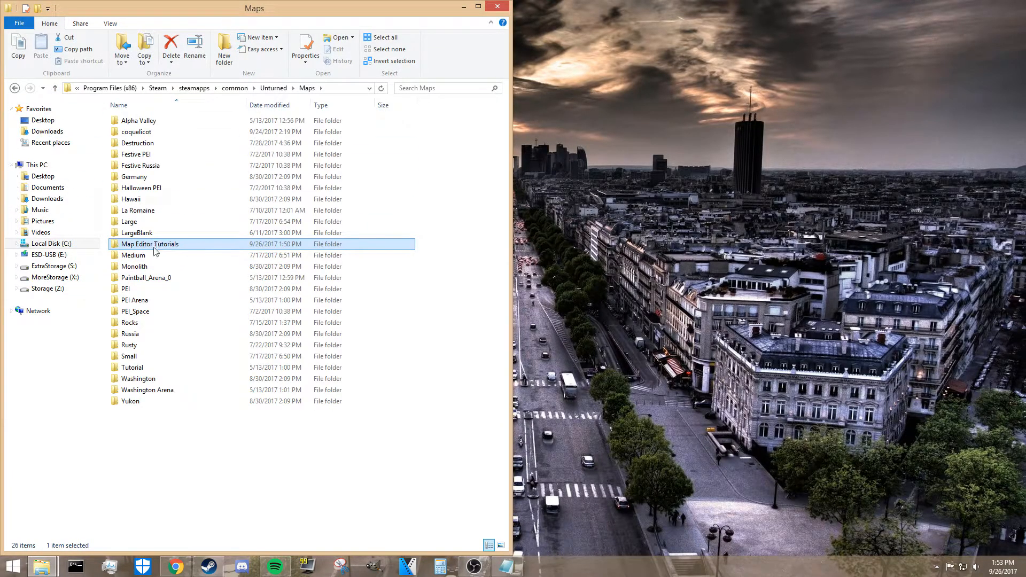
pyautogui.hotkey('ctrl', 'c')
pyautogui.hotkey('ctrl', 'v')
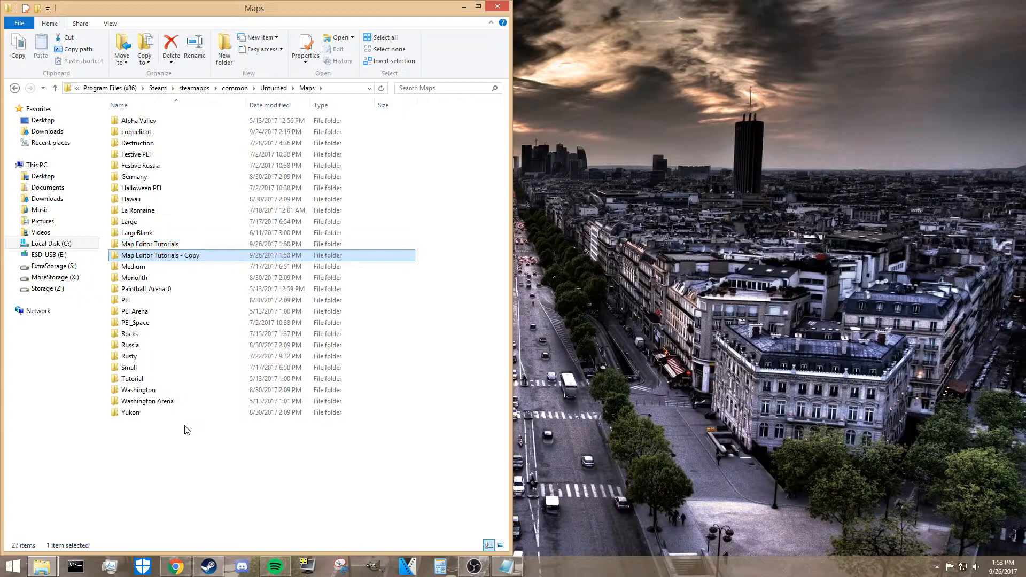
# - Rename the copied map folder as Map Editor Tutorials Backup
pyautogui.press('F2')
pyautogui.click(211, 255)
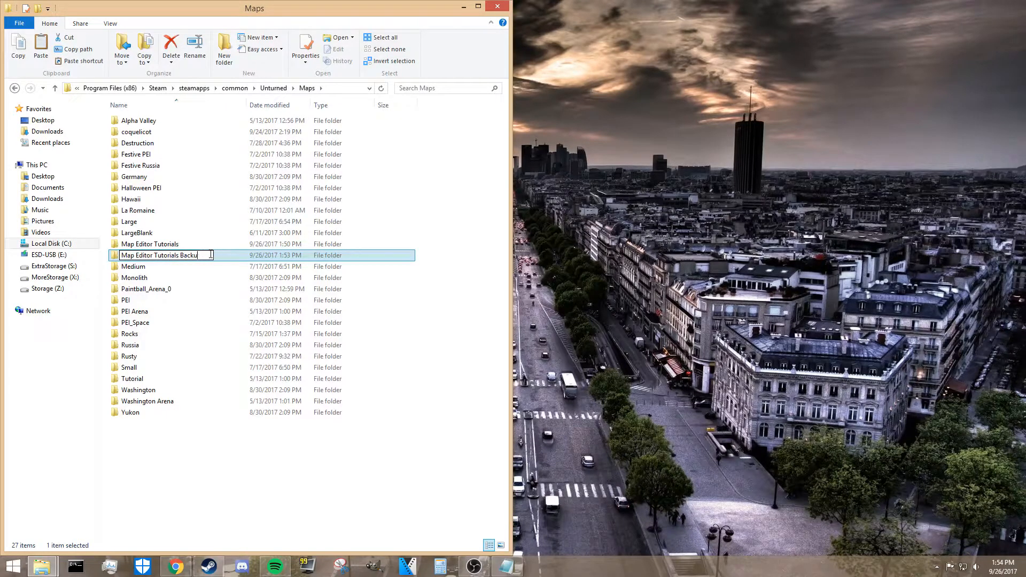
pyautogui.write('p')
pyautogui.press('Return')
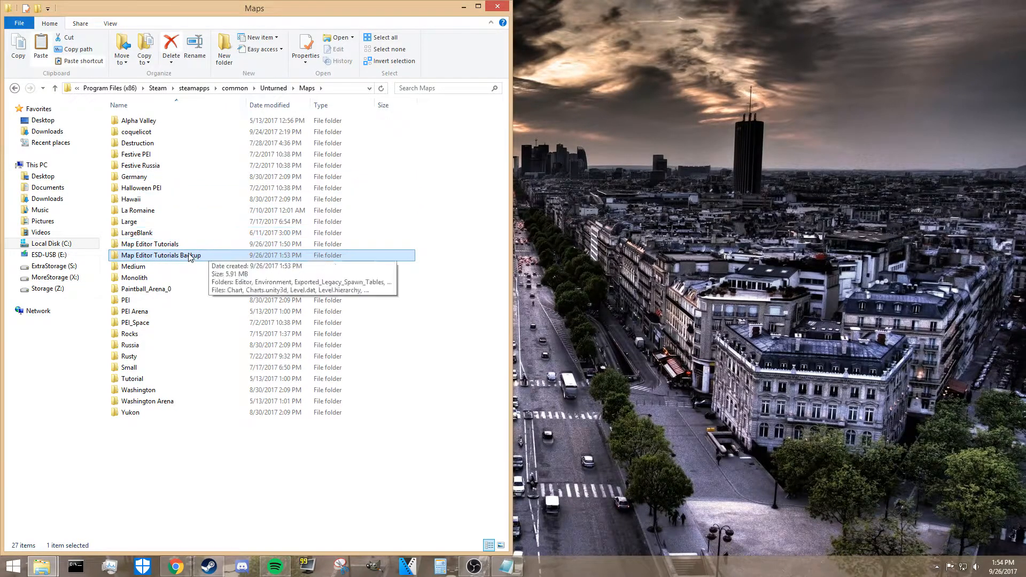
# - Open Level.hierarchy from the Map Editor Tutorials Backup folder in both Notepad++ and Notepad
pyautogui.doubleClick(208, 256)
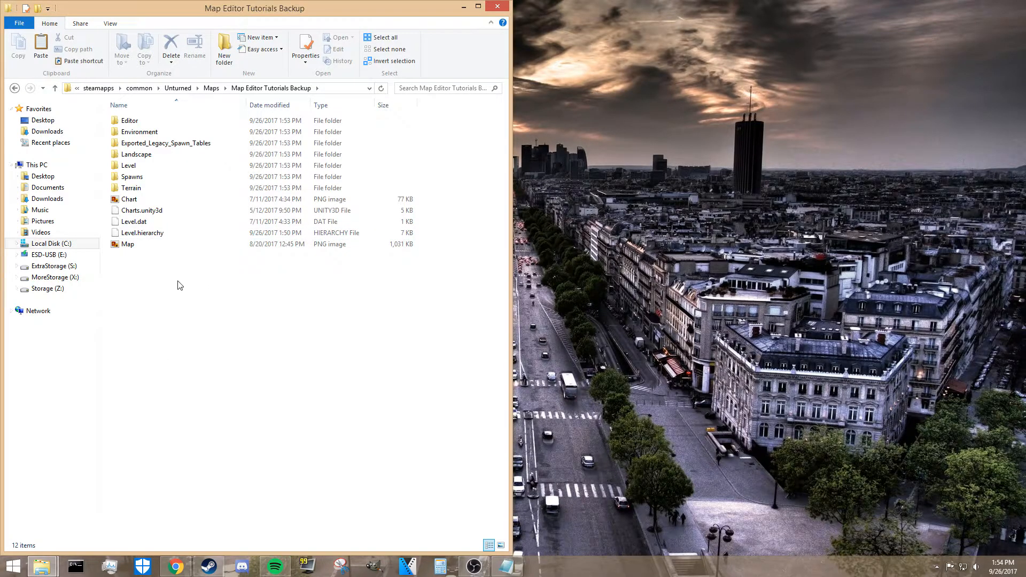
pyautogui.rightClick(139, 234)
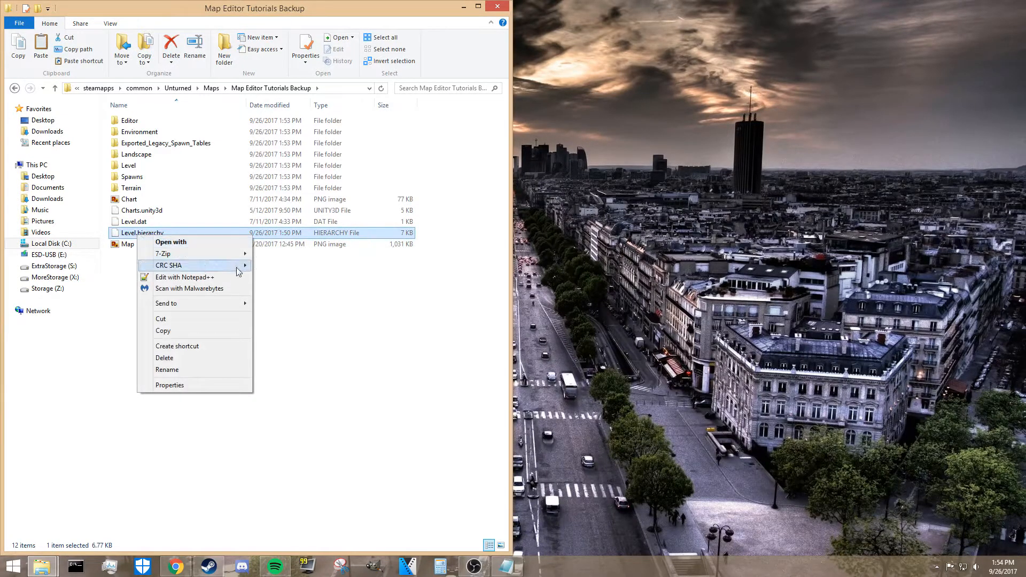
pyautogui.click(163, 243)
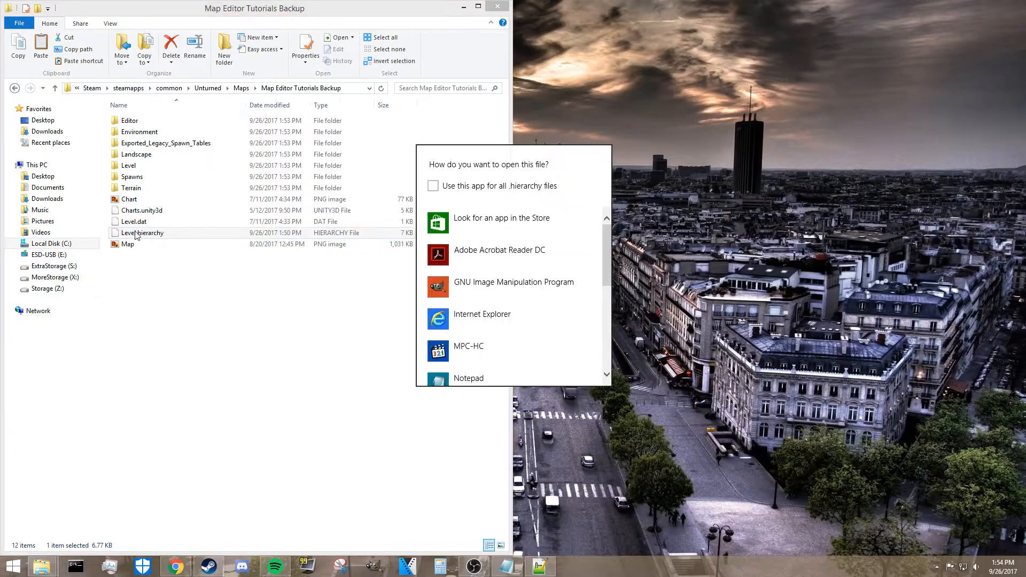
pyautogui.click(479, 372)
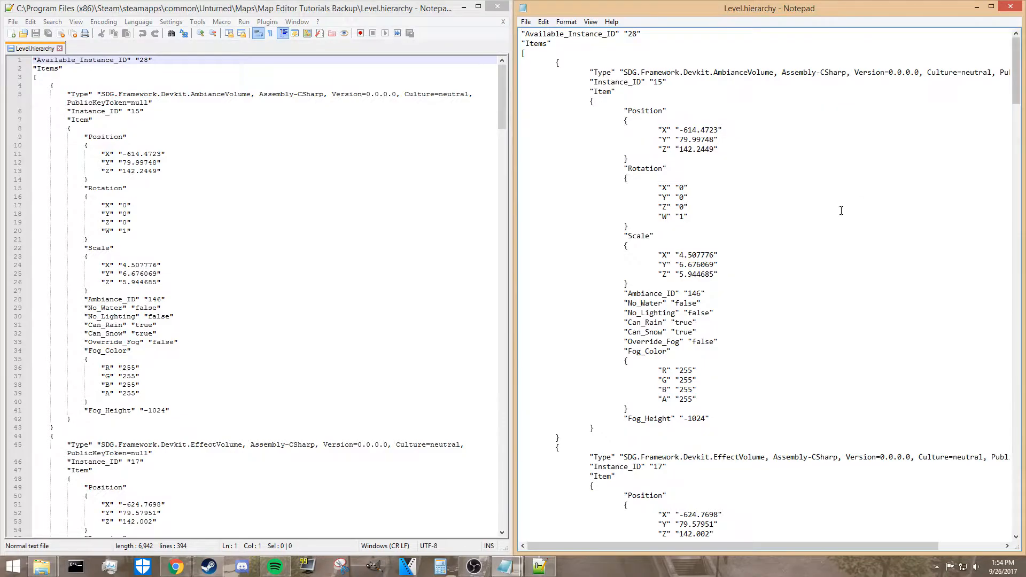
# - Examine the AmbianceVolume entry's Type line in Notepad++, highlighting its SDG.Framework.Devkit namespace and Assembly-CSharp parts
pyautogui.click(152, 189)
pyautogui.click(143, 180)
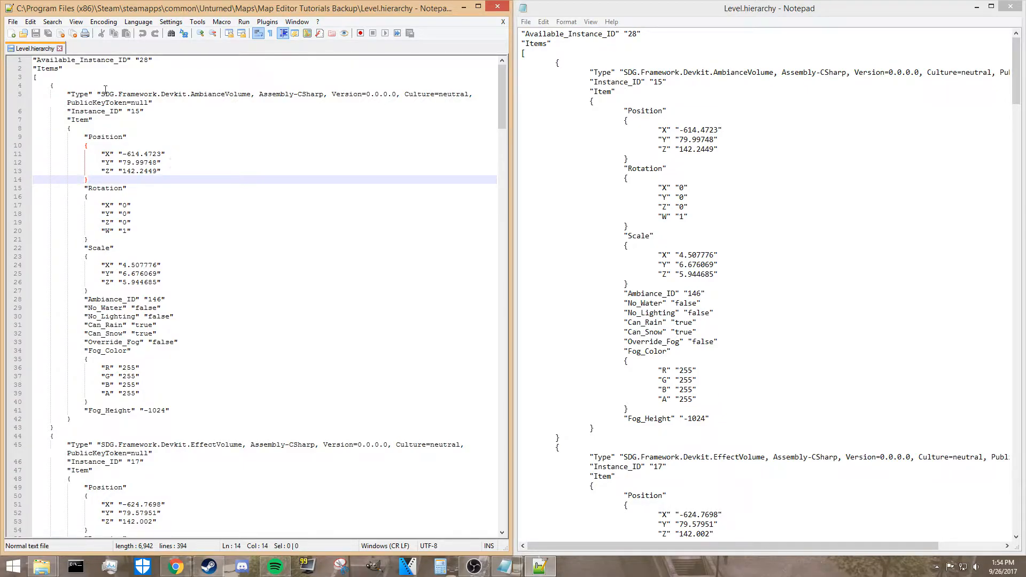
pyautogui.moveTo(67, 94); pyautogui.dragTo(191, 94)
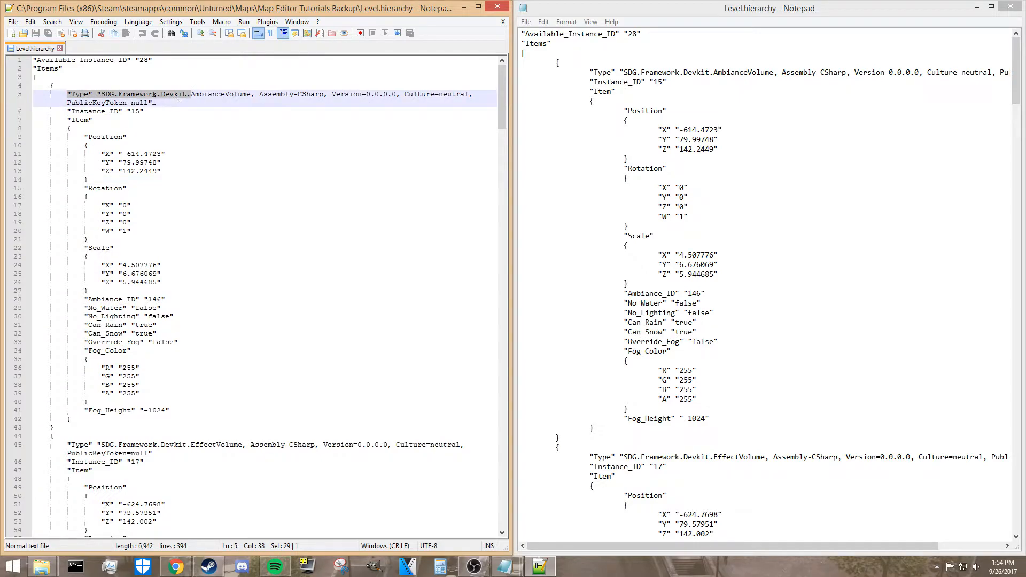
pyautogui.click(121, 96)
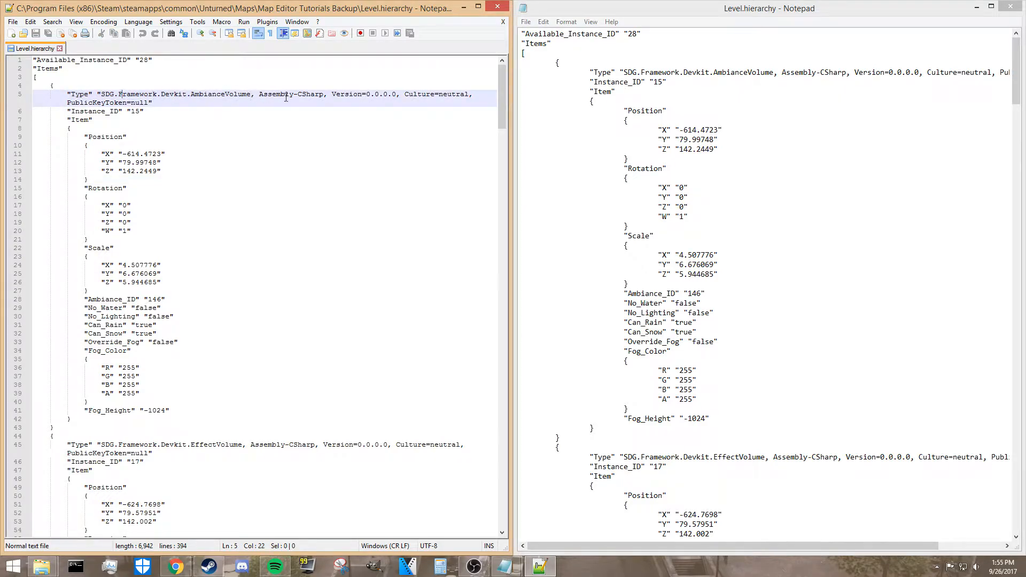
pyautogui.moveTo(260, 97); pyautogui.dragTo(324, 97)
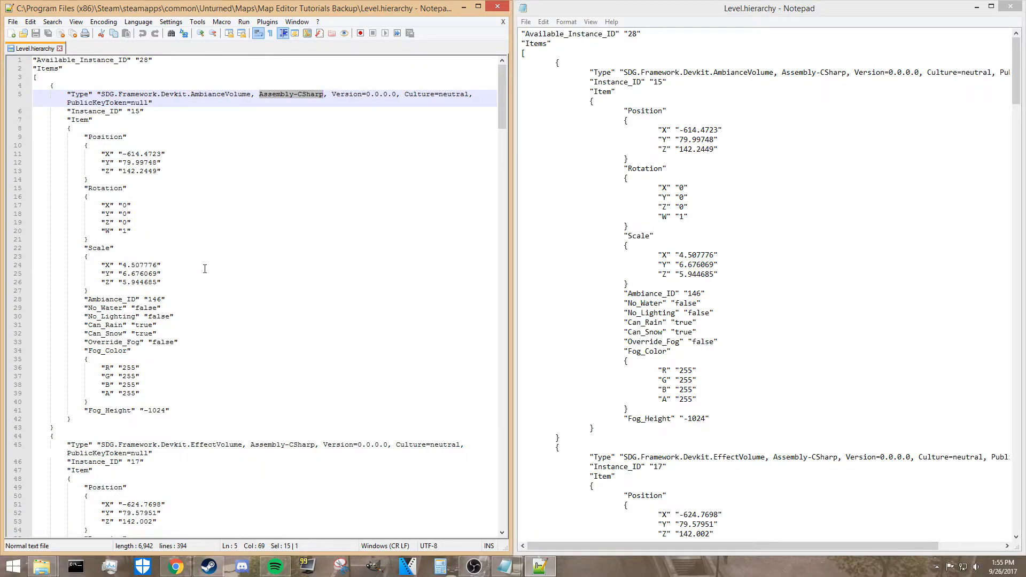
# - Read through the EffectVolume entries down to the first Landscape entry and highlight its SDG.Framework.Landscapes.Landscape type name
pyautogui.scroll(-12, 204, 269)
pyautogui.scroll(-13, 205, 270)
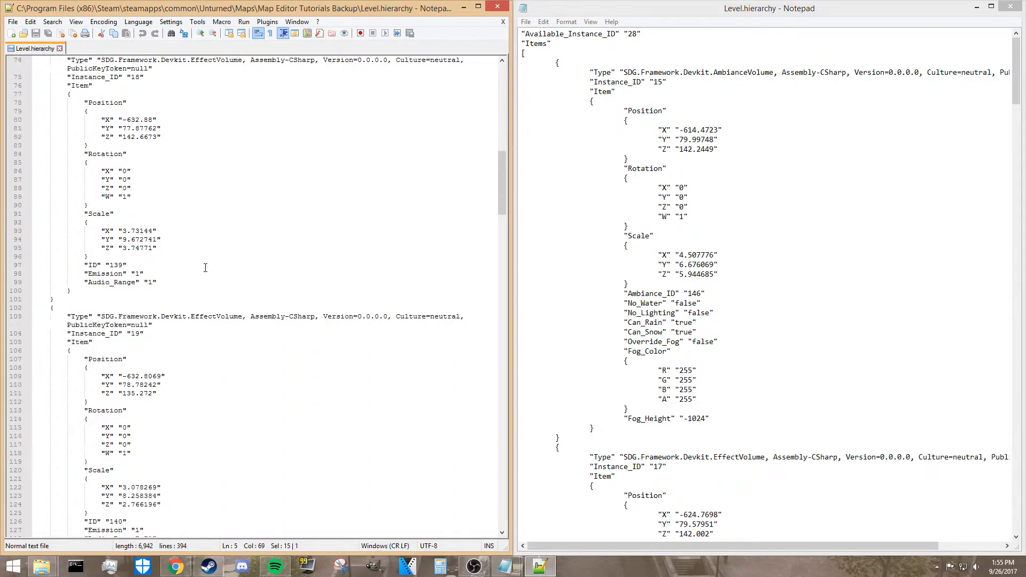
pyautogui.scroll(-4, 207, 267)
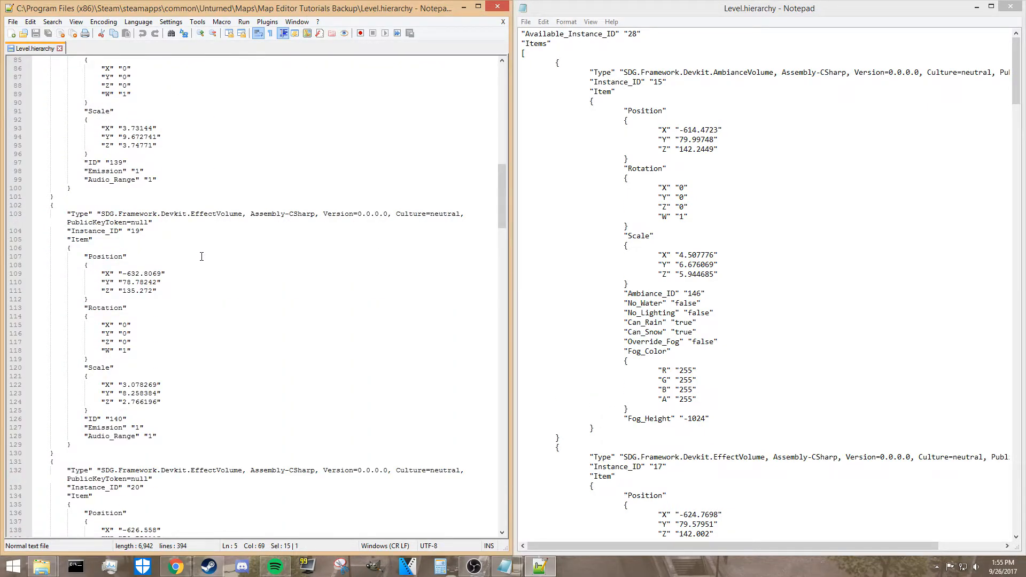
pyautogui.scroll(-3, 205, 263)
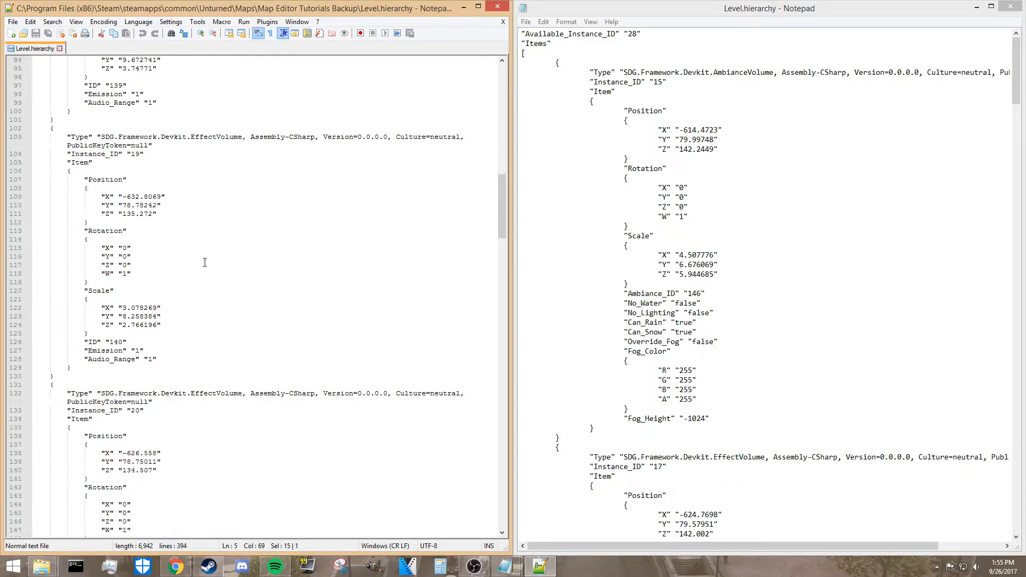
pyautogui.scroll(-12, 206, 257)
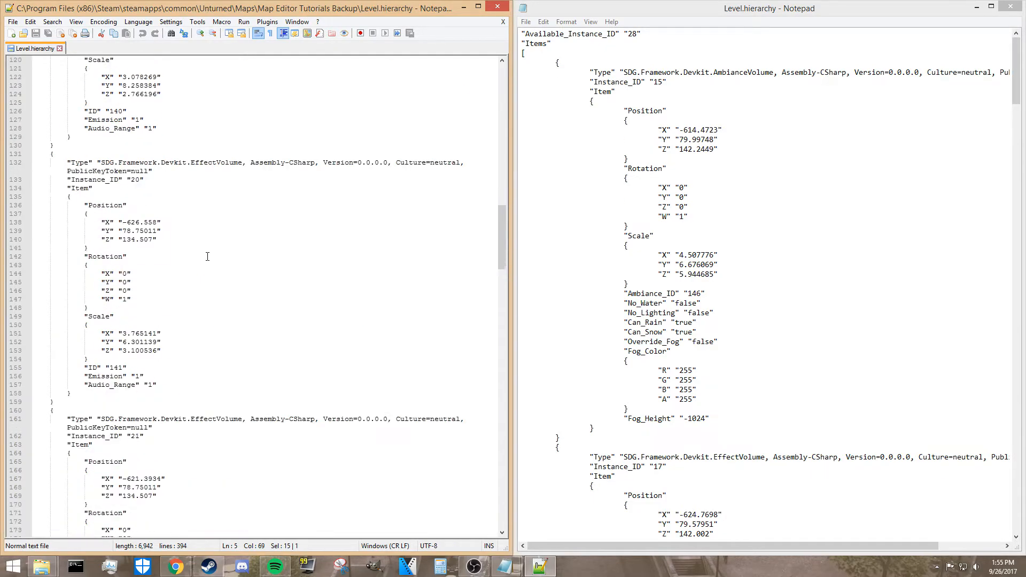
pyautogui.scroll(-5, 206, 257)
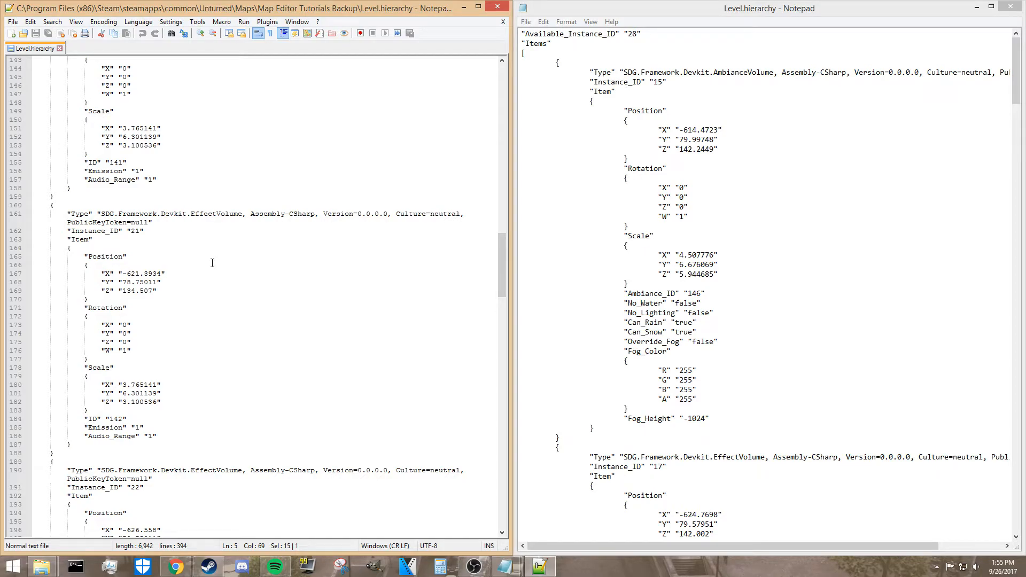
pyautogui.scroll(-11, 212, 263)
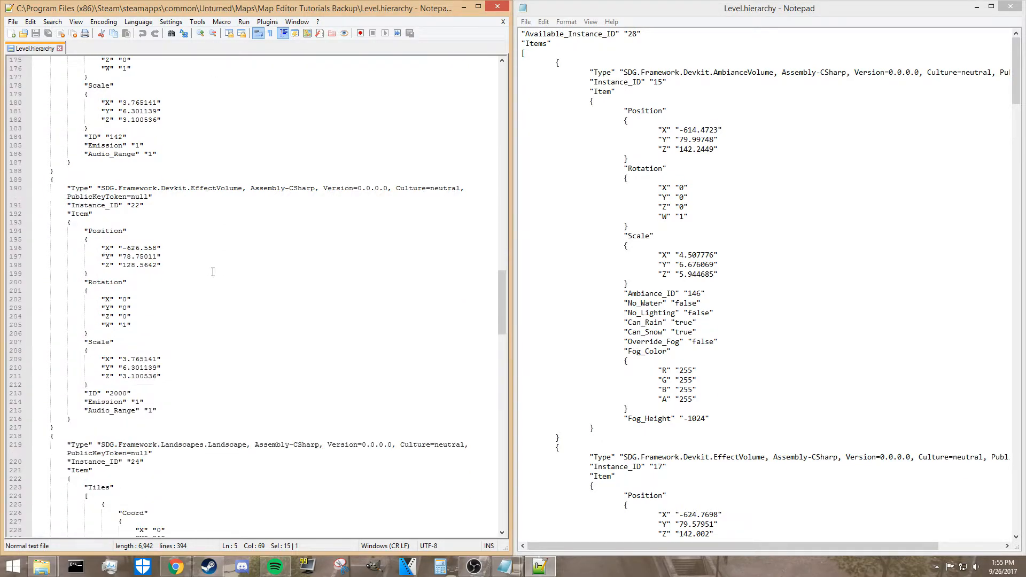
pyautogui.scroll(-8, 214, 270)
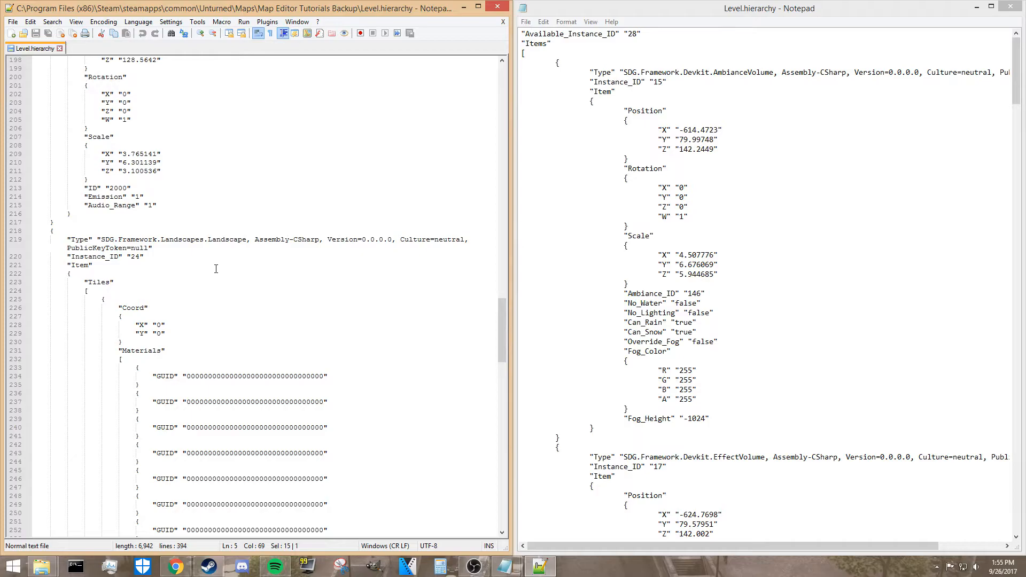
pyautogui.moveTo(102, 244); pyautogui.dragTo(247, 245)
# - Dismiss the Notepad window, maximize Notepad++ and examine the full Type line of the first Landscape entry
pyautogui.click(976, 7)
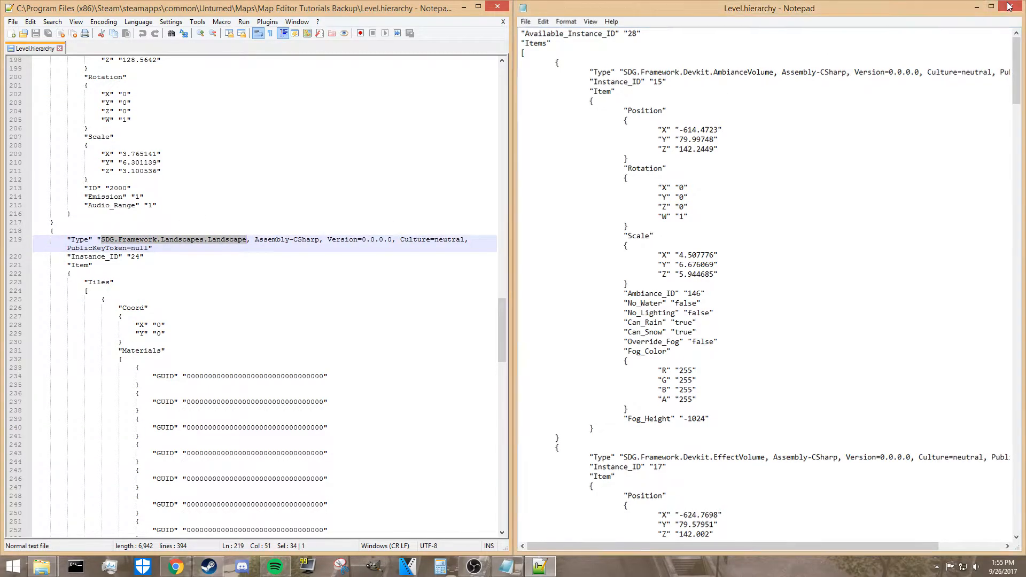
pyautogui.click(478, 6)
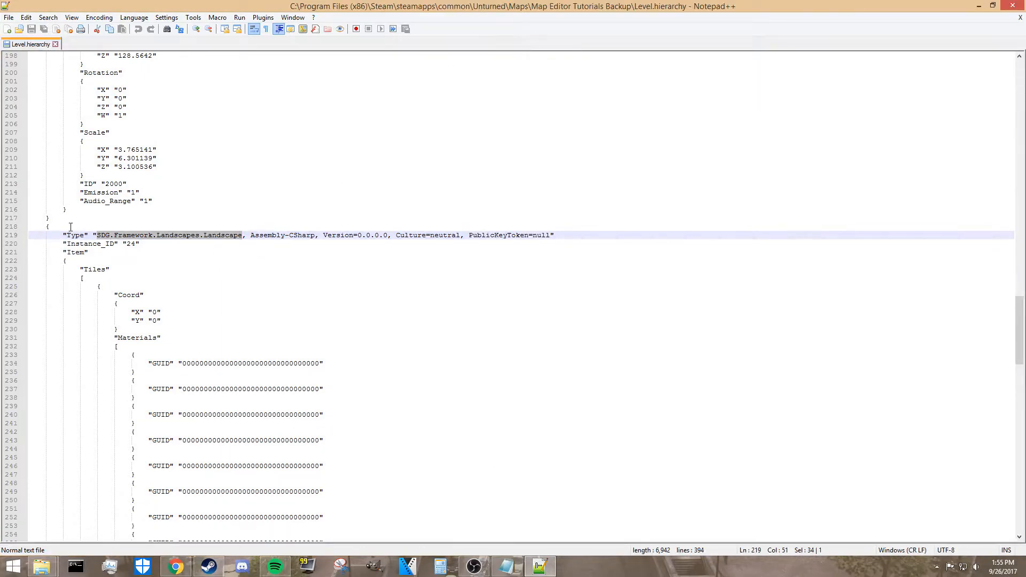
pyautogui.moveTo(65, 233); pyautogui.dragTo(543, 248)
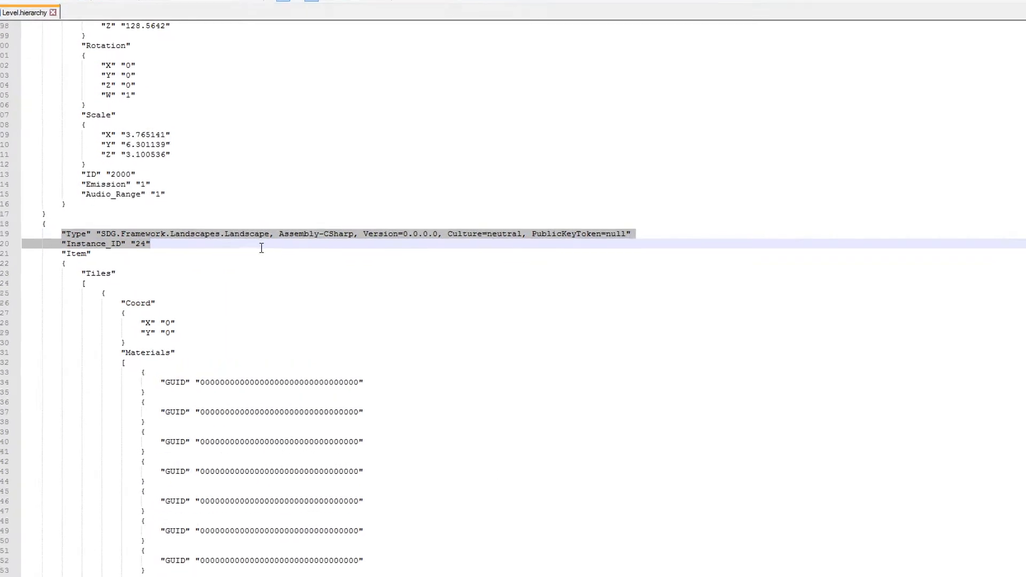
pyautogui.click(57, 229)
pyautogui.moveTo(58, 229); pyautogui.dragTo(915, 227)
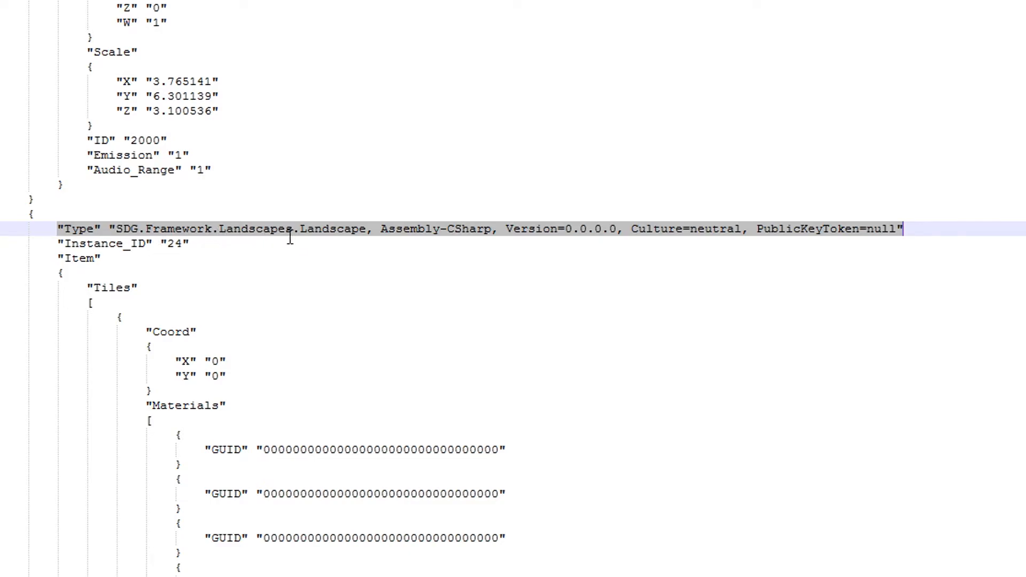
pyautogui.click(357, 243)
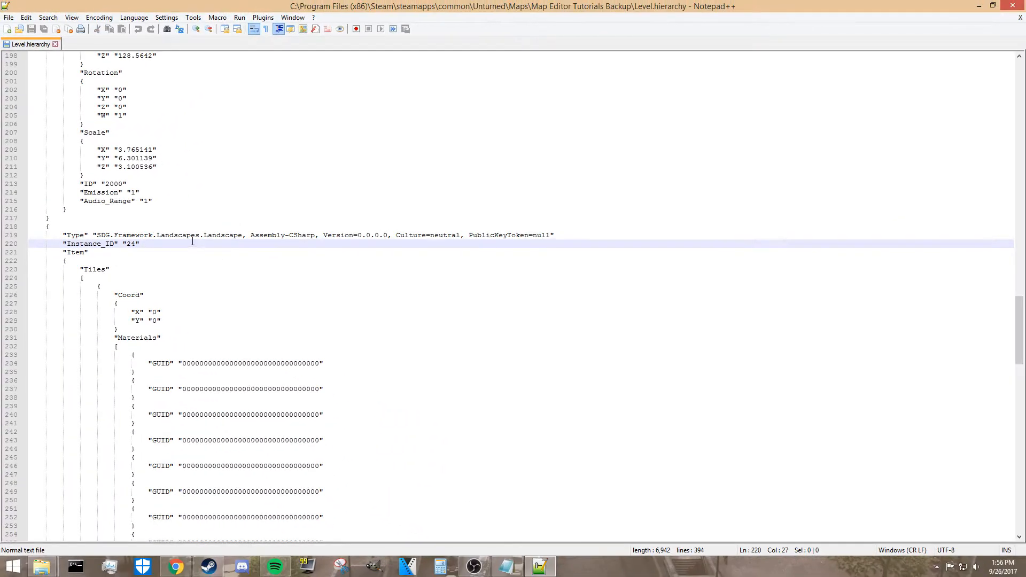
# - Delete the whole last Landscape block, the one with Instance_ID 27, from the backup's Level.hierarchy
pyautogui.scroll(-6, 272, 236)
pyautogui.scroll(-6, 188, 237)
pyautogui.scroll(-4, 188, 237)
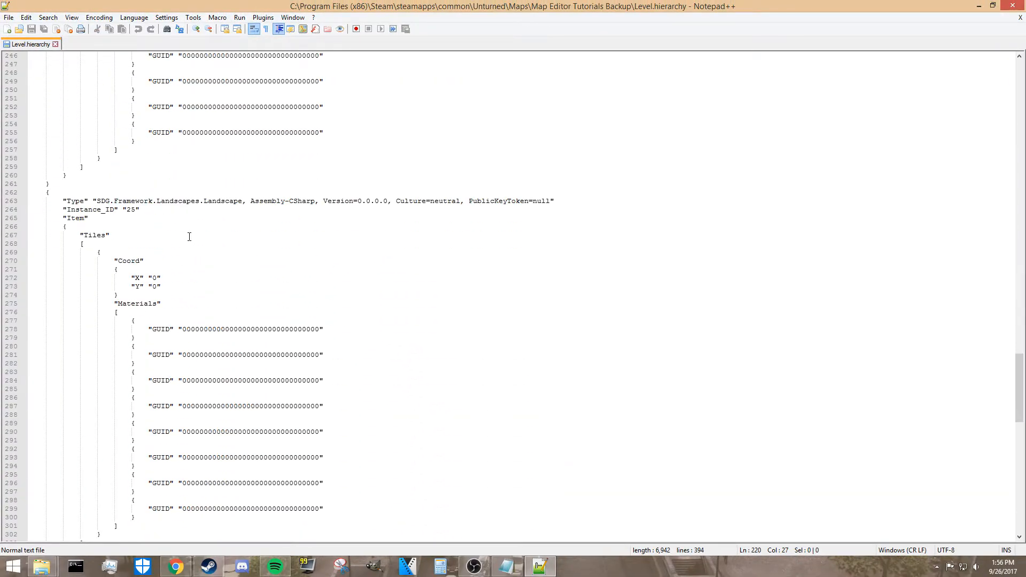
pyautogui.scroll(-20, 176, 208)
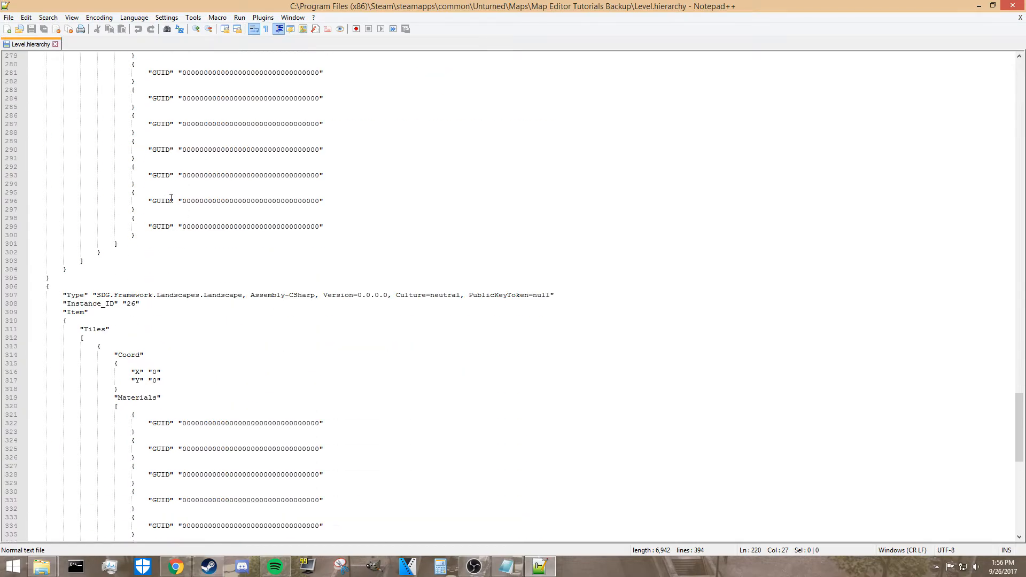
pyautogui.scroll(-5, 182, 209)
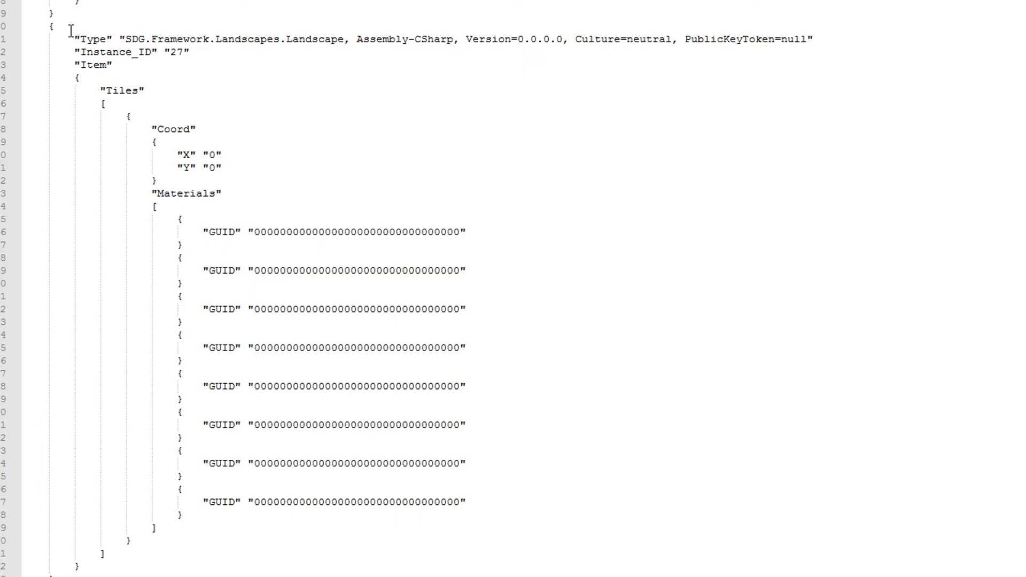
pyautogui.moveTo(59, 574); pyautogui.dragTo(54, 31)
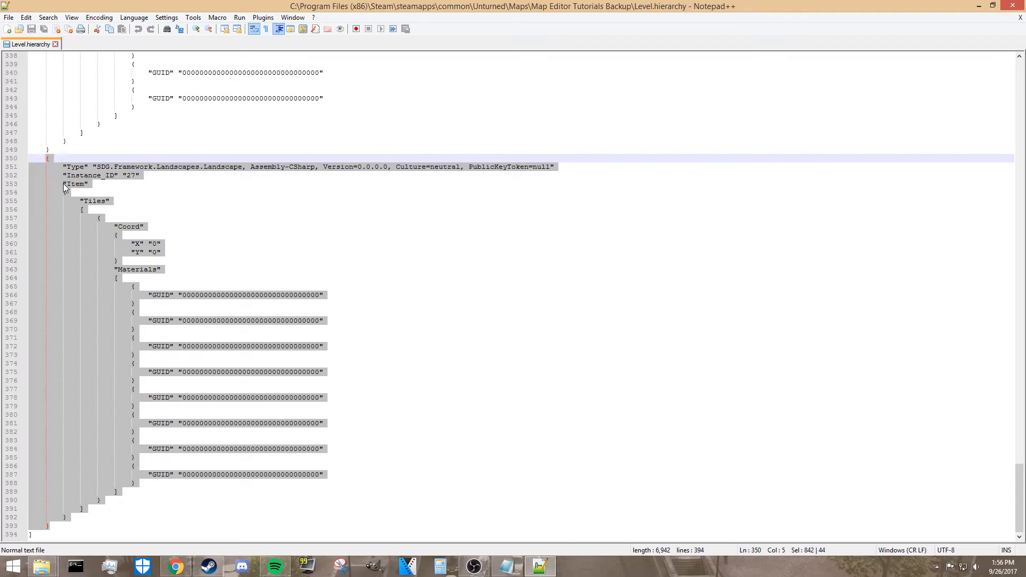
pyautogui.press('Delete')
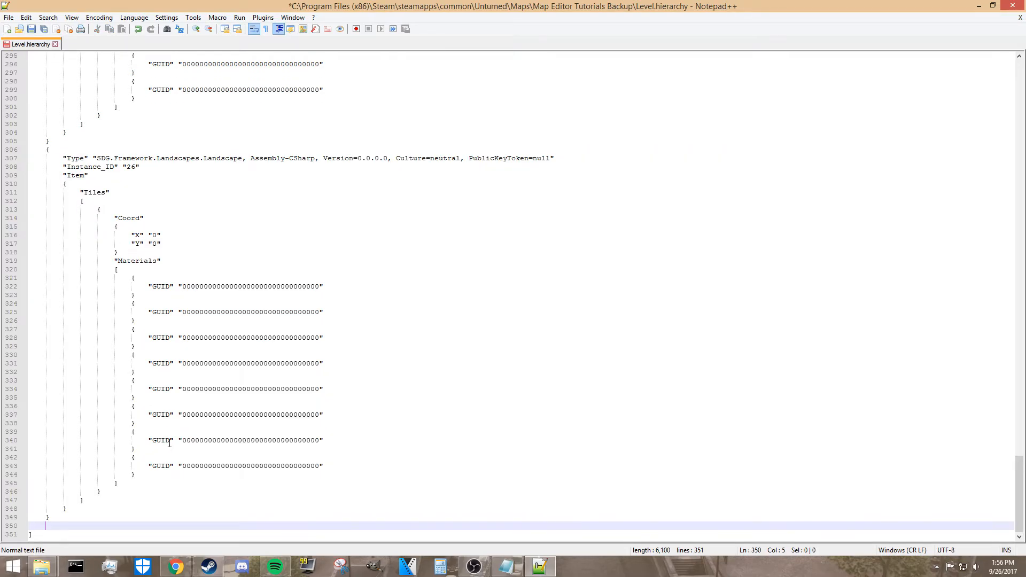
# - Remove the leftover blank line below the Landscape block with Instance_ID 26 and save Level.hierarchy
pyautogui.press('BackSpace')
pyautogui.hotkey('ctrl', 's')
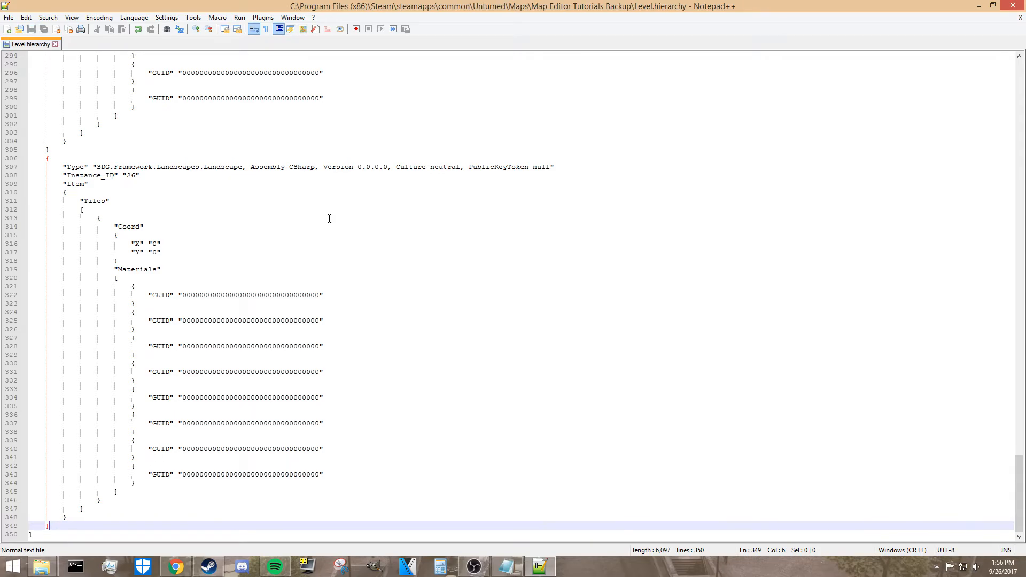
# - Delete the whole Landscape block with Instance_ID 26, from its opening brace to its closing brace
pyautogui.click(47, 158)
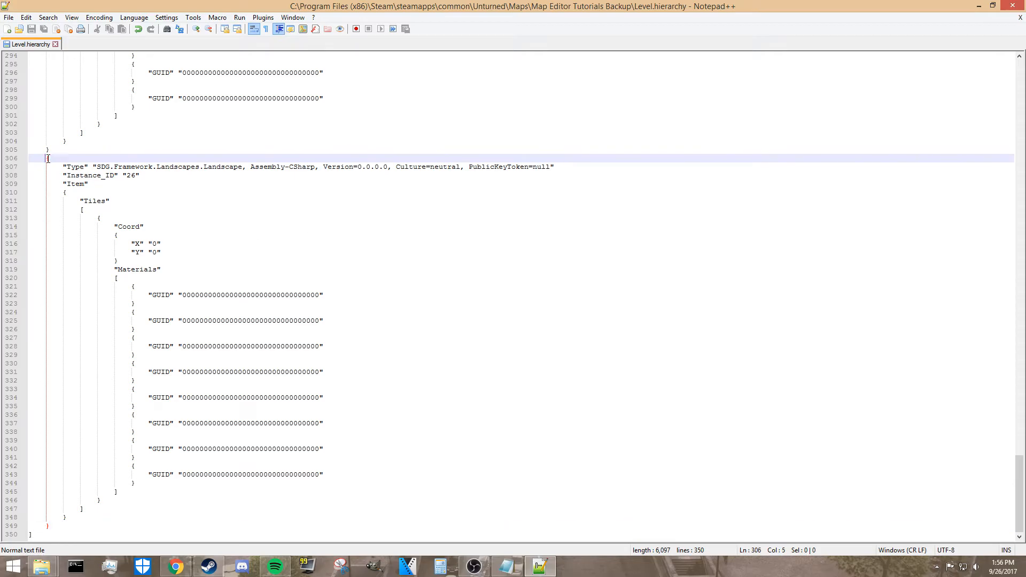
pyautogui.moveTo(47, 158); pyautogui.dragTo(49, 527)
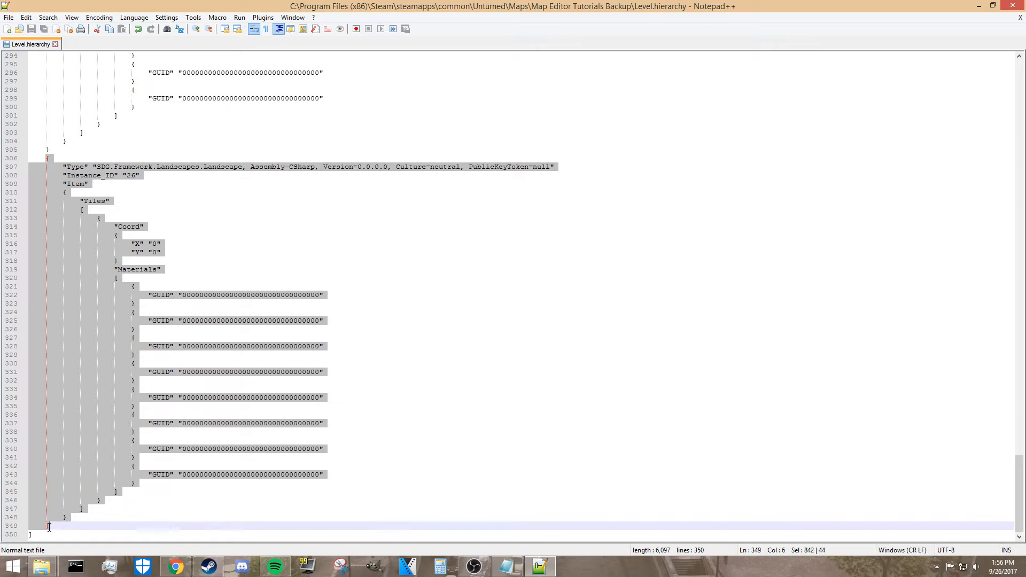
pyautogui.press('BackSpace')
pyautogui.press('BackSpace')
pyautogui.press('BackSpace')
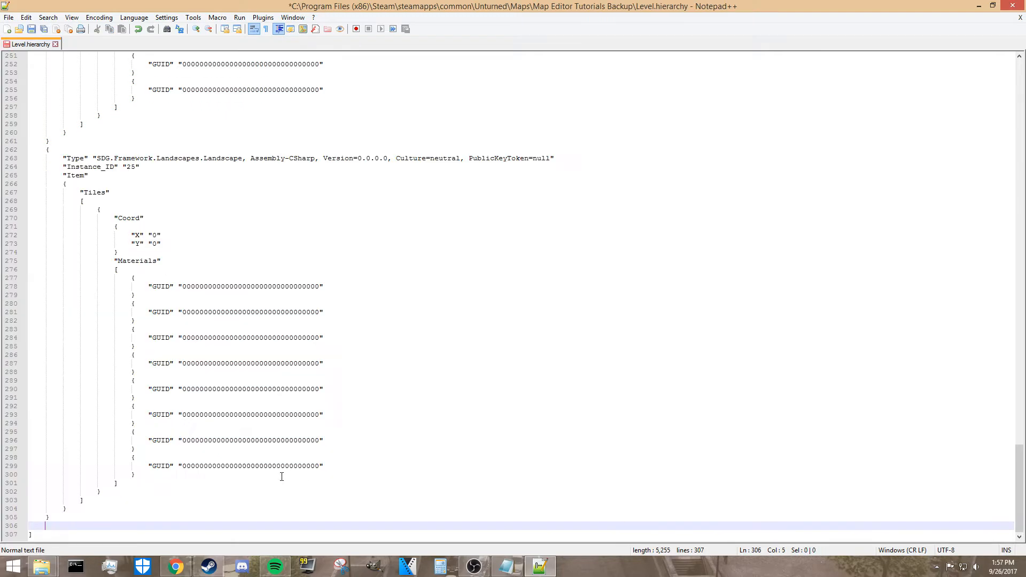
# - Clear the blank lines between the Instance_ID 25 block and the final closing bracket, and save the file
pyautogui.press('Return')
pyautogui.press('Return')
pyautogui.press('Return')
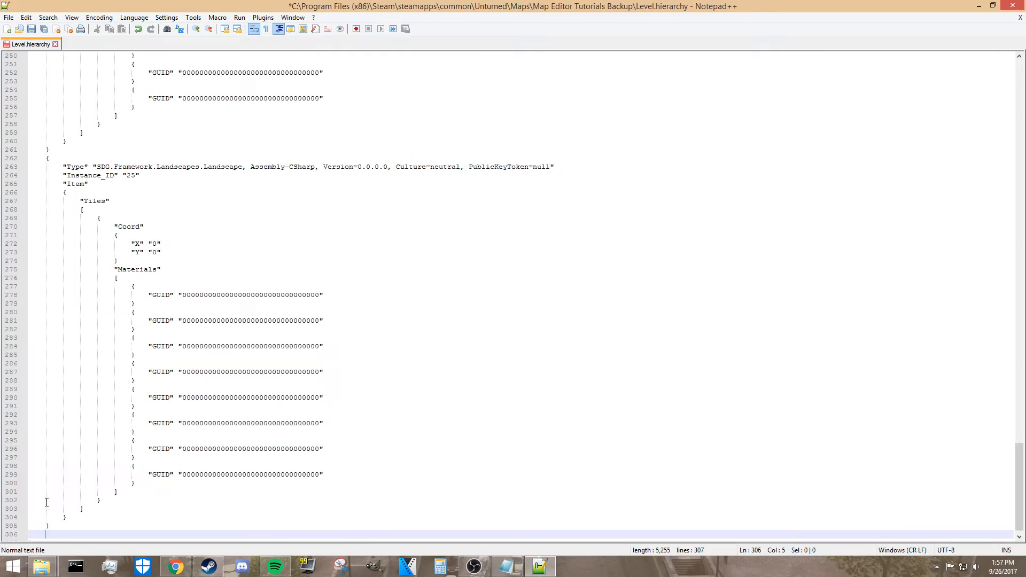
pyautogui.press('BackSpace')
pyautogui.press('BackSpace')
pyautogui.press('BackSpace')
pyautogui.press('BackSpace')
pyautogui.press('BackSpace')
pyautogui.press('BackSpace')
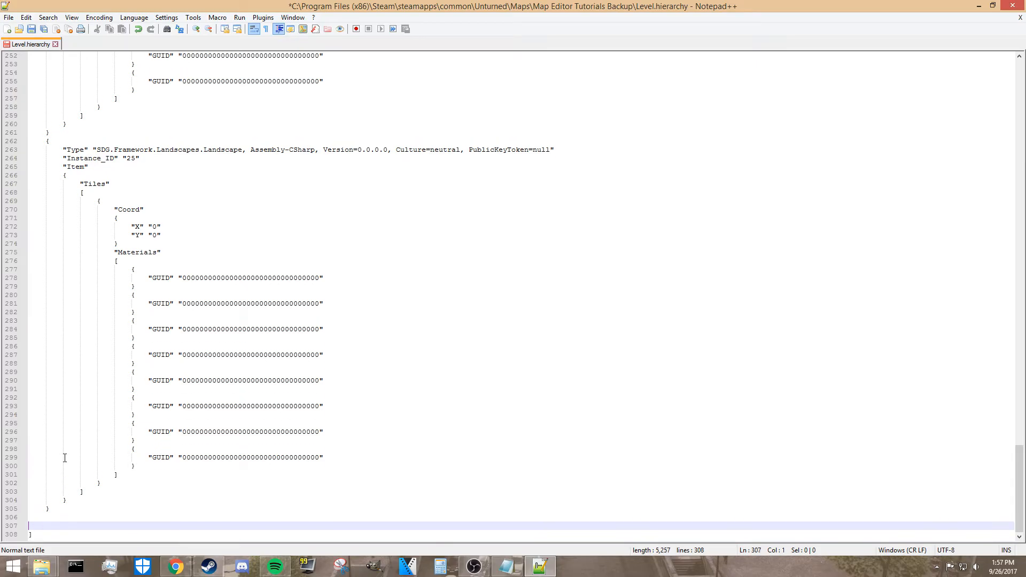
pyautogui.hotkey('ctrl', 's')
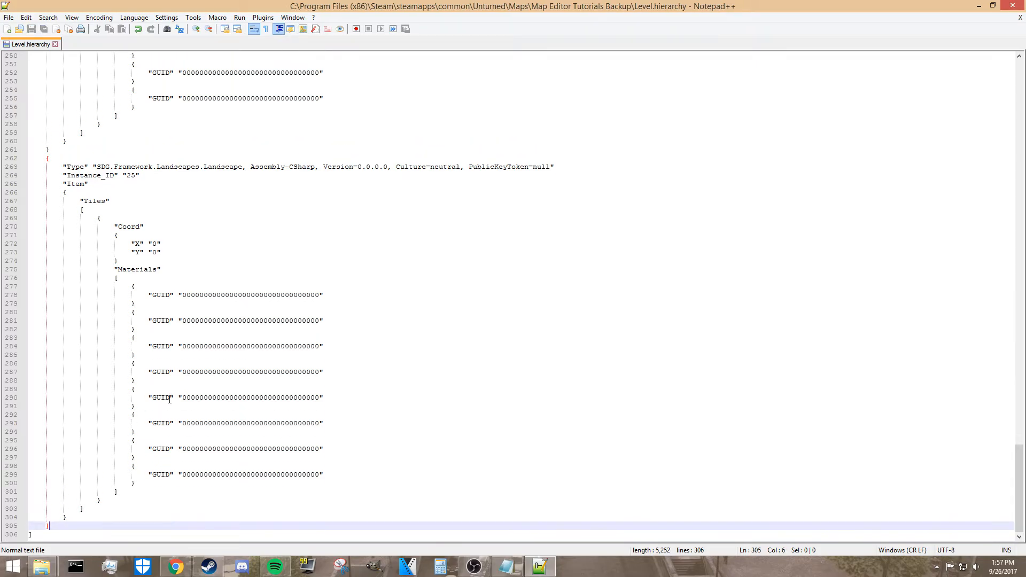
# - Delete the whole Landscape block with Instance_ID 25 along with its leftover blank line, and save the file
pyautogui.moveTo(53, 525); pyautogui.dragTo(47, 159)
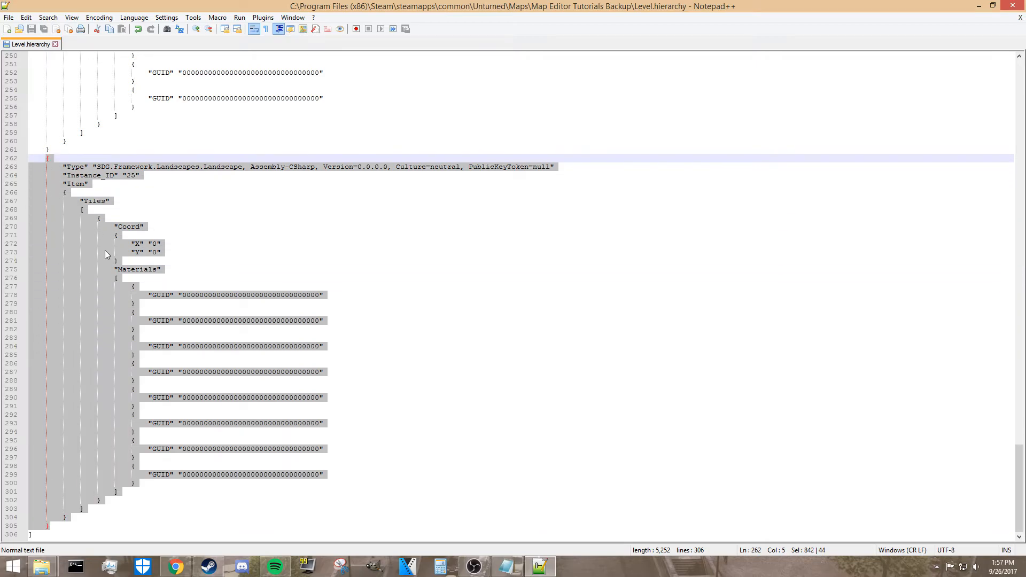
pyautogui.press('BackSpace')
pyautogui.press('BackSpace')
pyautogui.press('BackSpace')
pyautogui.hotkey('ctrl', 's')
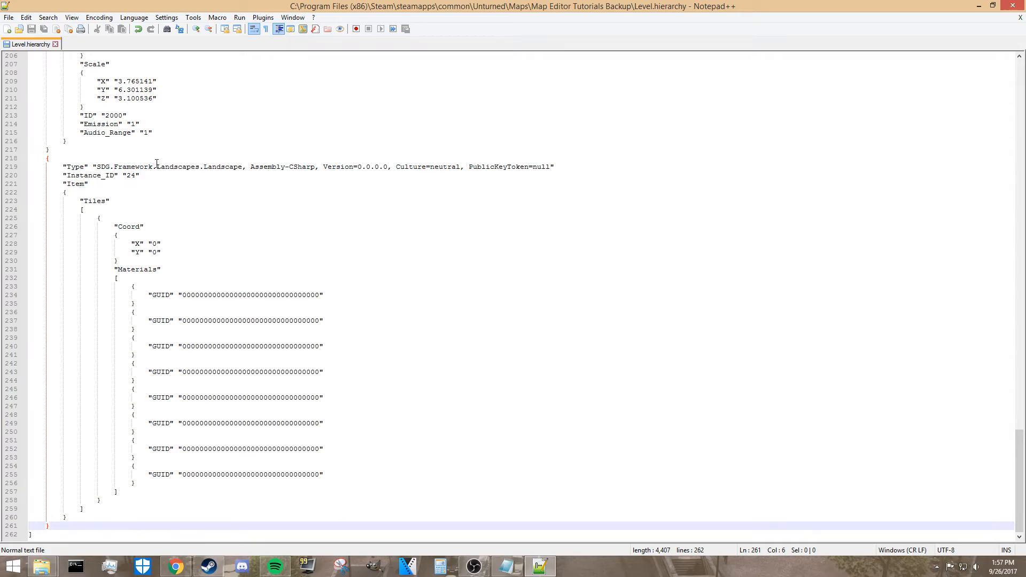
# - Highlight the Type line of the Landscape entry with Instance_ID 24 and review the entries up to the start of the file
pyautogui.moveTo(67, 167); pyautogui.dragTo(550, 168)
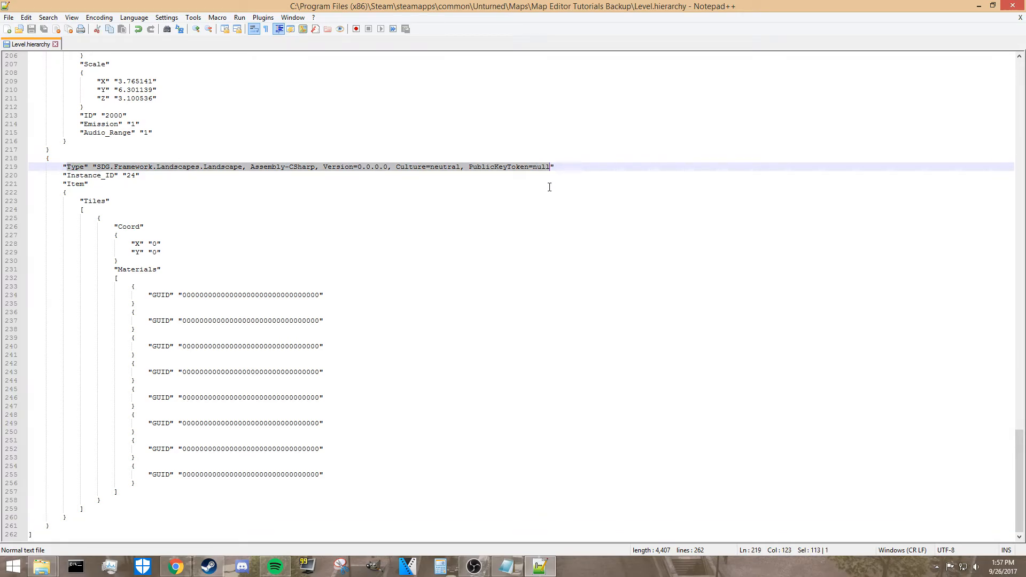
pyautogui.scroll(12, 549, 203)
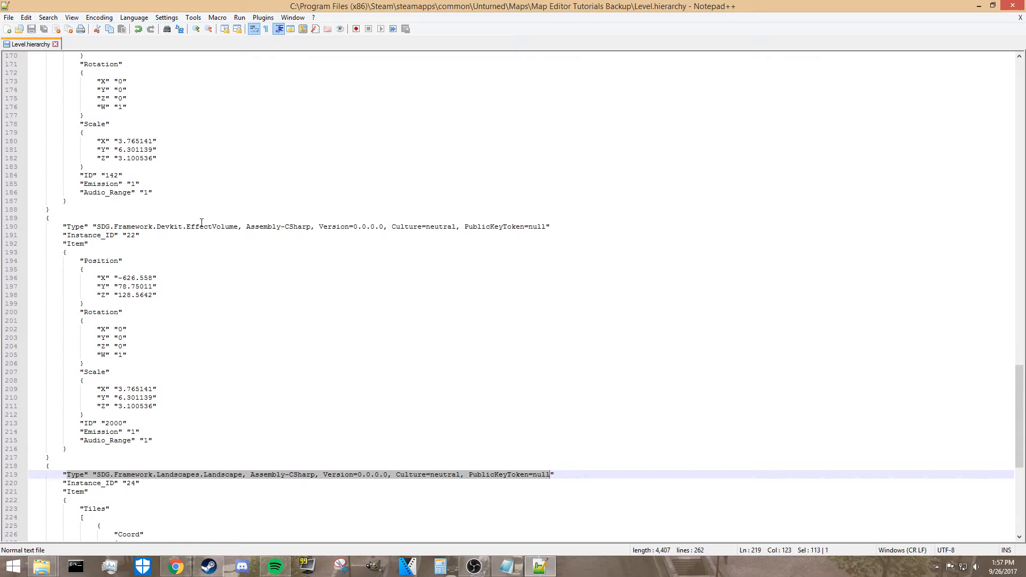
pyautogui.scroll(20, 365, 230)
pyautogui.scroll(20, 365, 234)
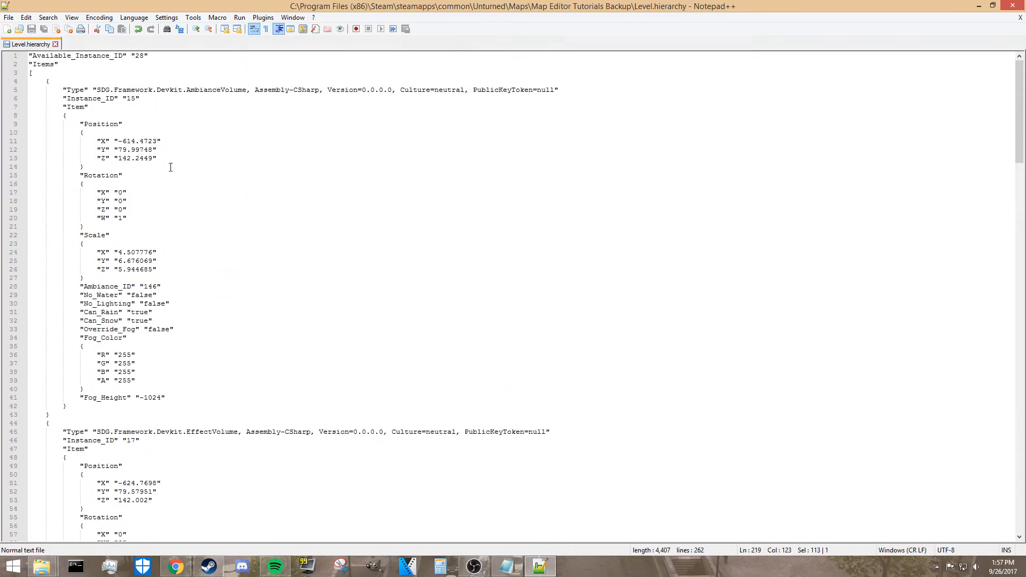
# - Close Notepad++, switch to Unturned and open the Map Editor Tutorials Backup map in the Devkit editor
pyautogui.click(1012, 6)
pyautogui.click(473, 251)
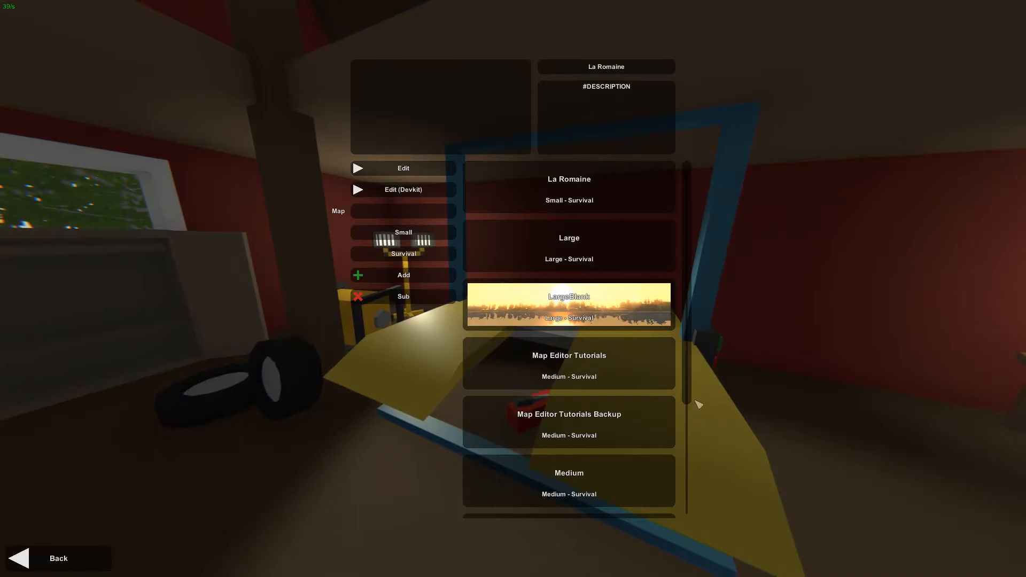
pyautogui.click(581, 426)
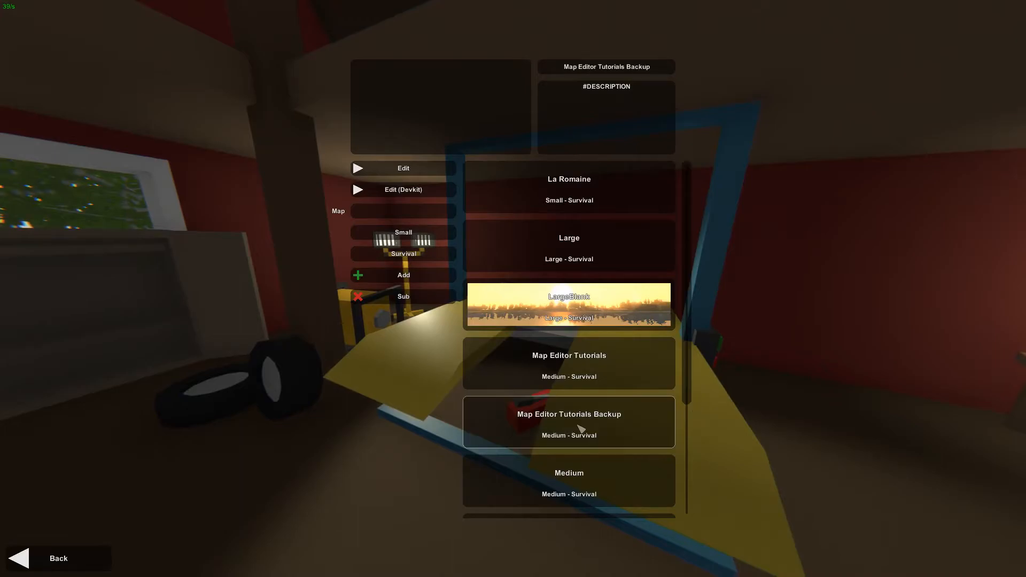
pyautogui.click(421, 195)
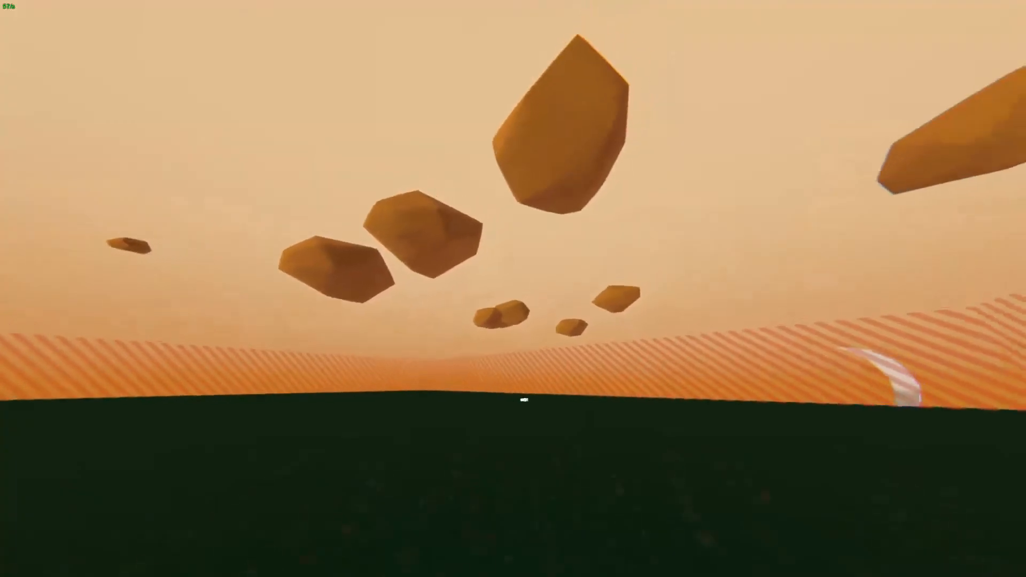
# - Fly towards the placed volumes, show the Devkit interface and display the Hierarchy list to check the map's objects
pyautogui.press('w')
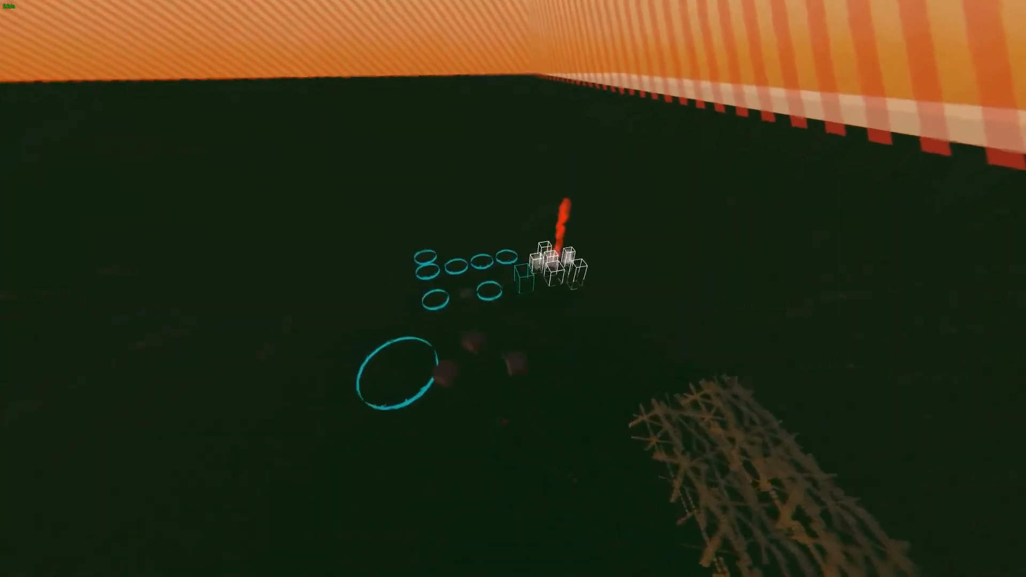
pyautogui.press('F1')
pyautogui.click(197, 22)
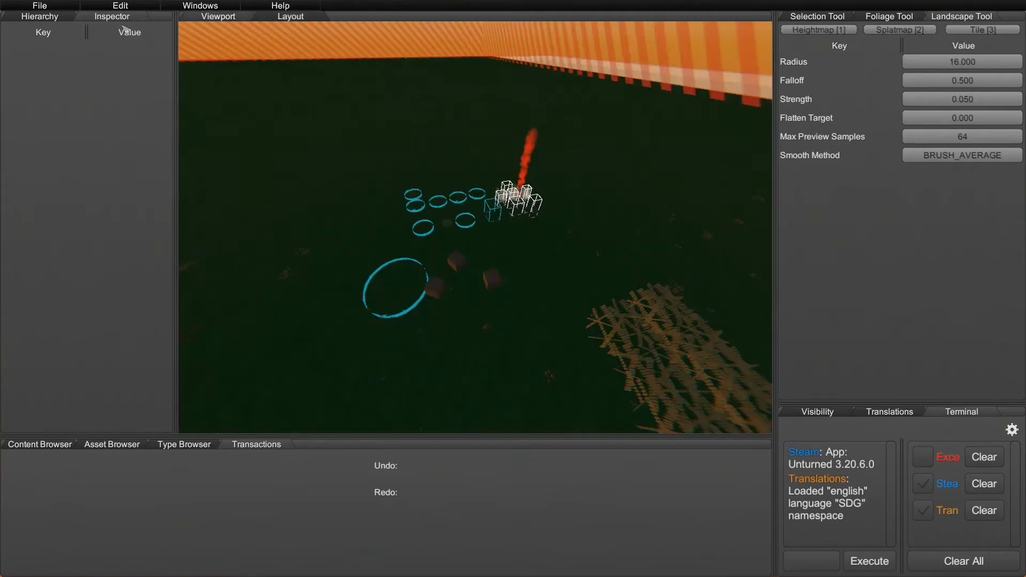
pyautogui.click(40, 20)
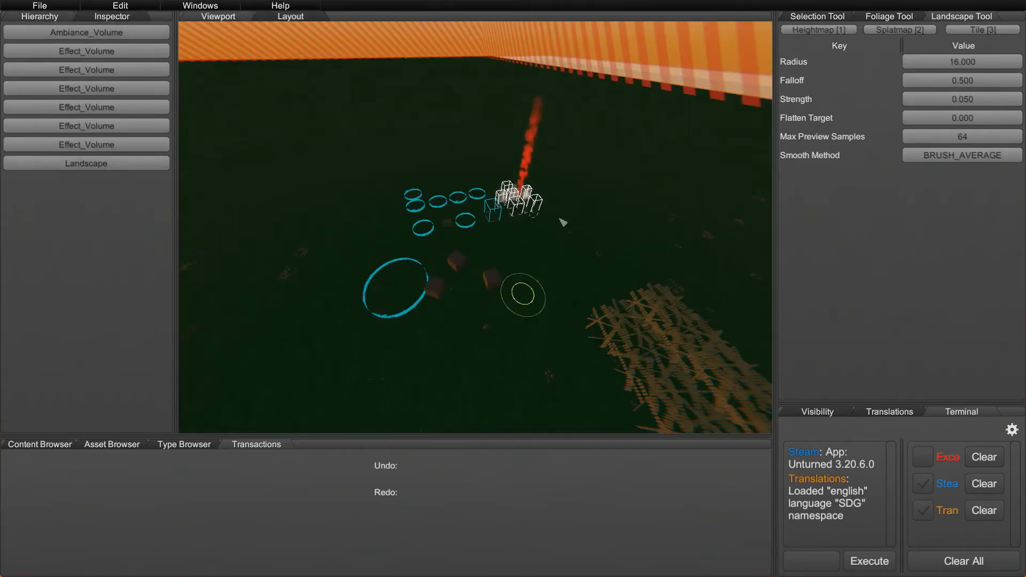
# - Fly around the loaded map and inspect its terrain and placed objects from several angles
pyautogui.rightClick(495, 337)
pyautogui.press('s')
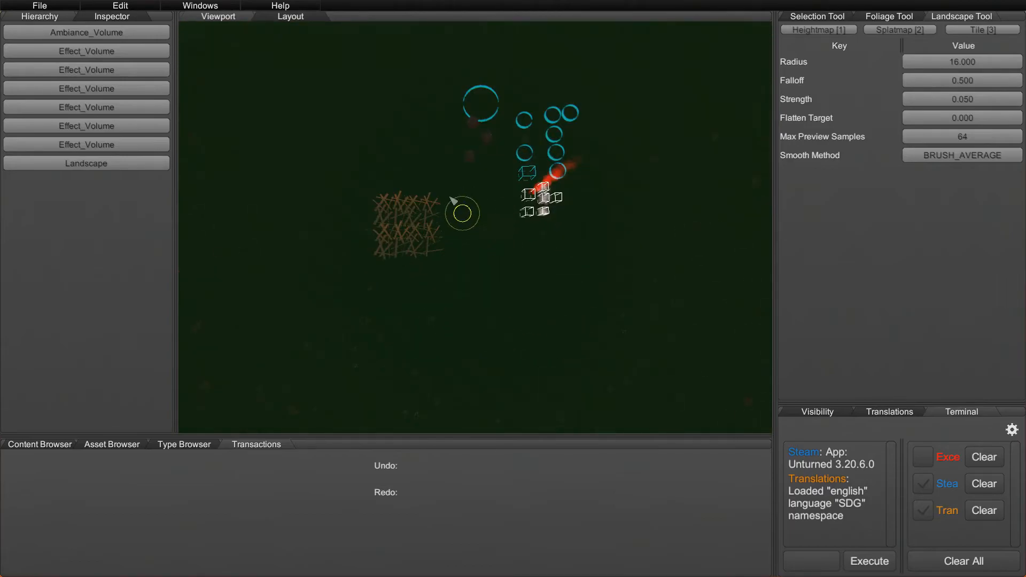
pyautogui.rightClick(495, 261)
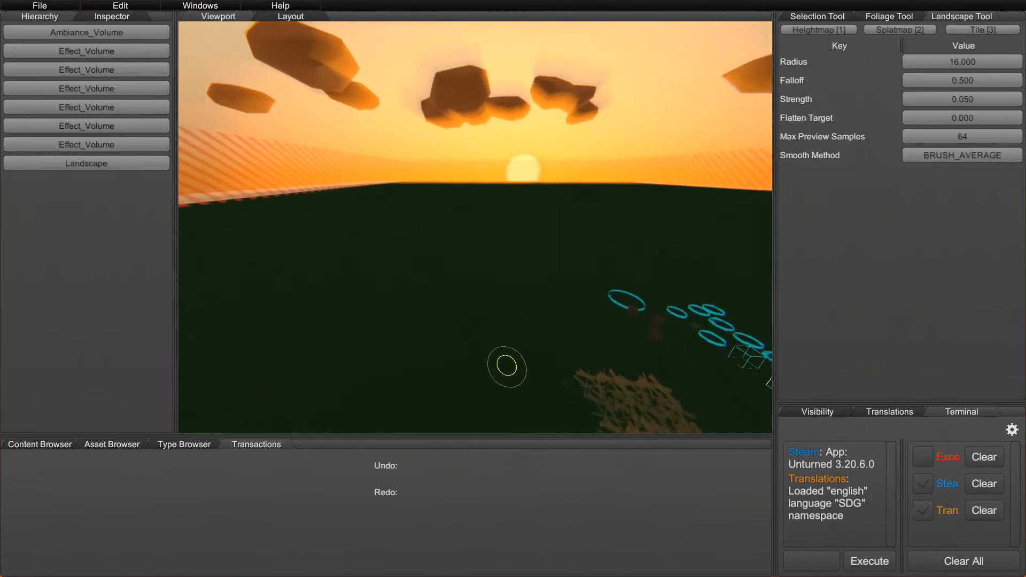
pyautogui.press('w')
pyautogui.press('w')
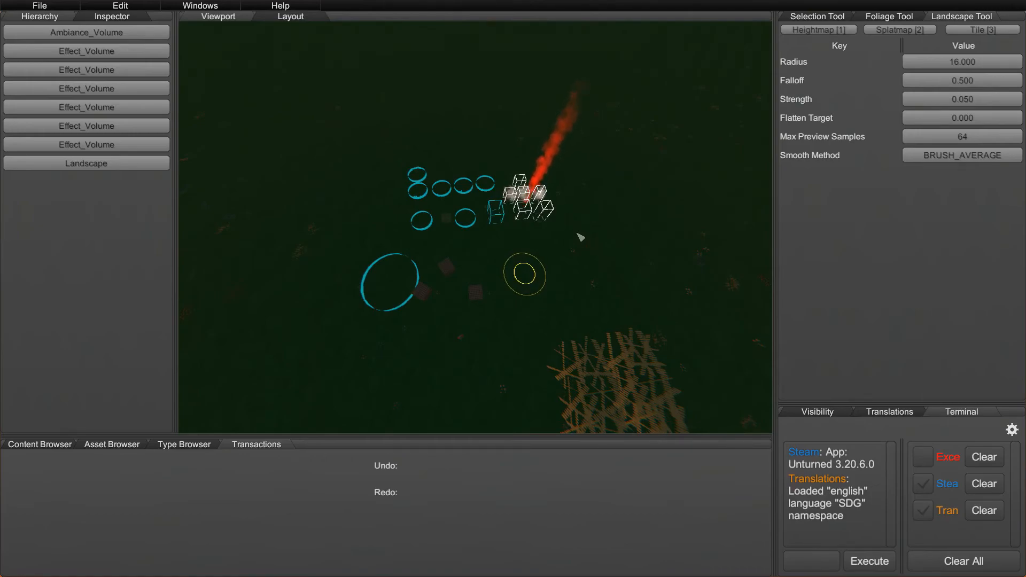
pyautogui.moveTo(574, 243); pyautogui.dragTo(522, 295)
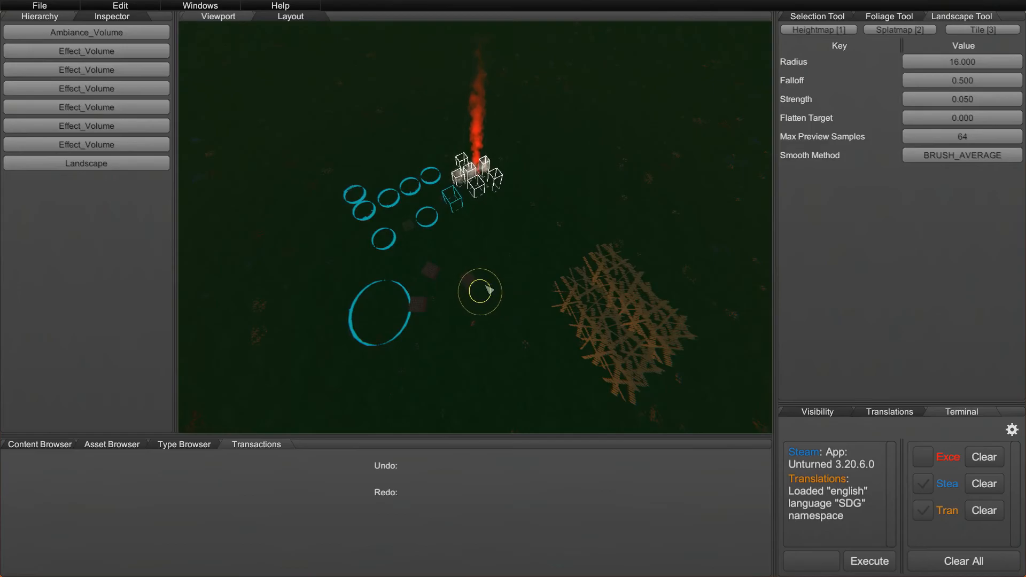